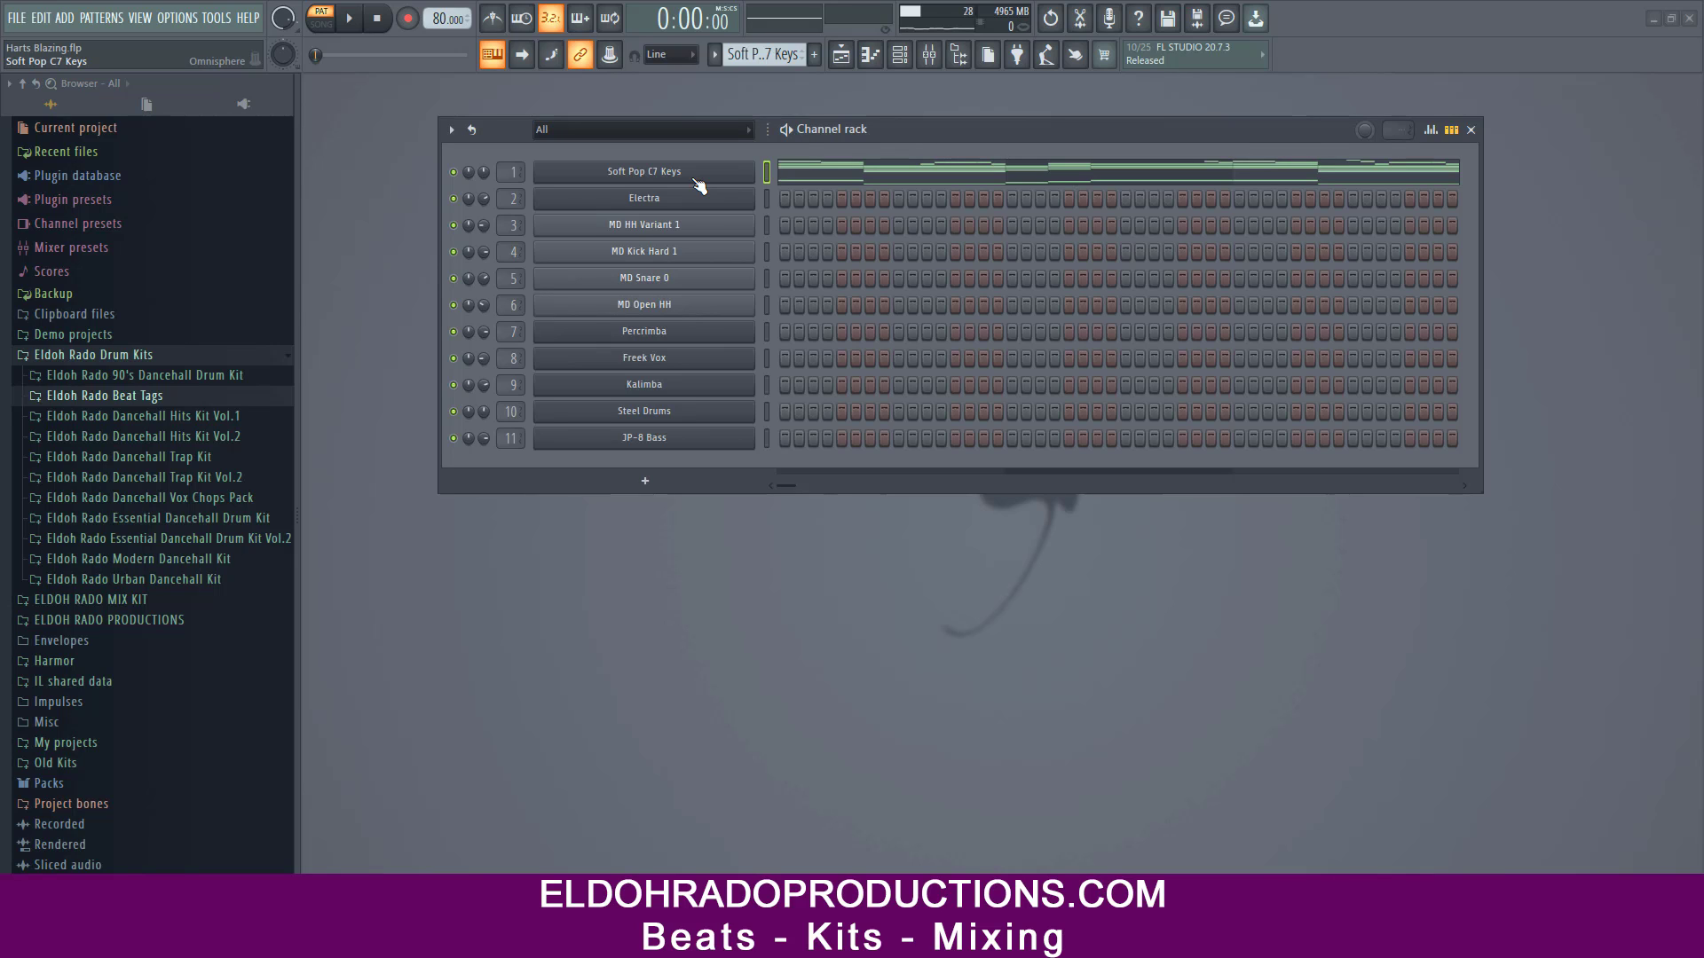
# - View the Soft Pop C7 Keys instrument patch and open the channel's notes in the piano roll, showing all four bars
pyautogui.click(699, 183)
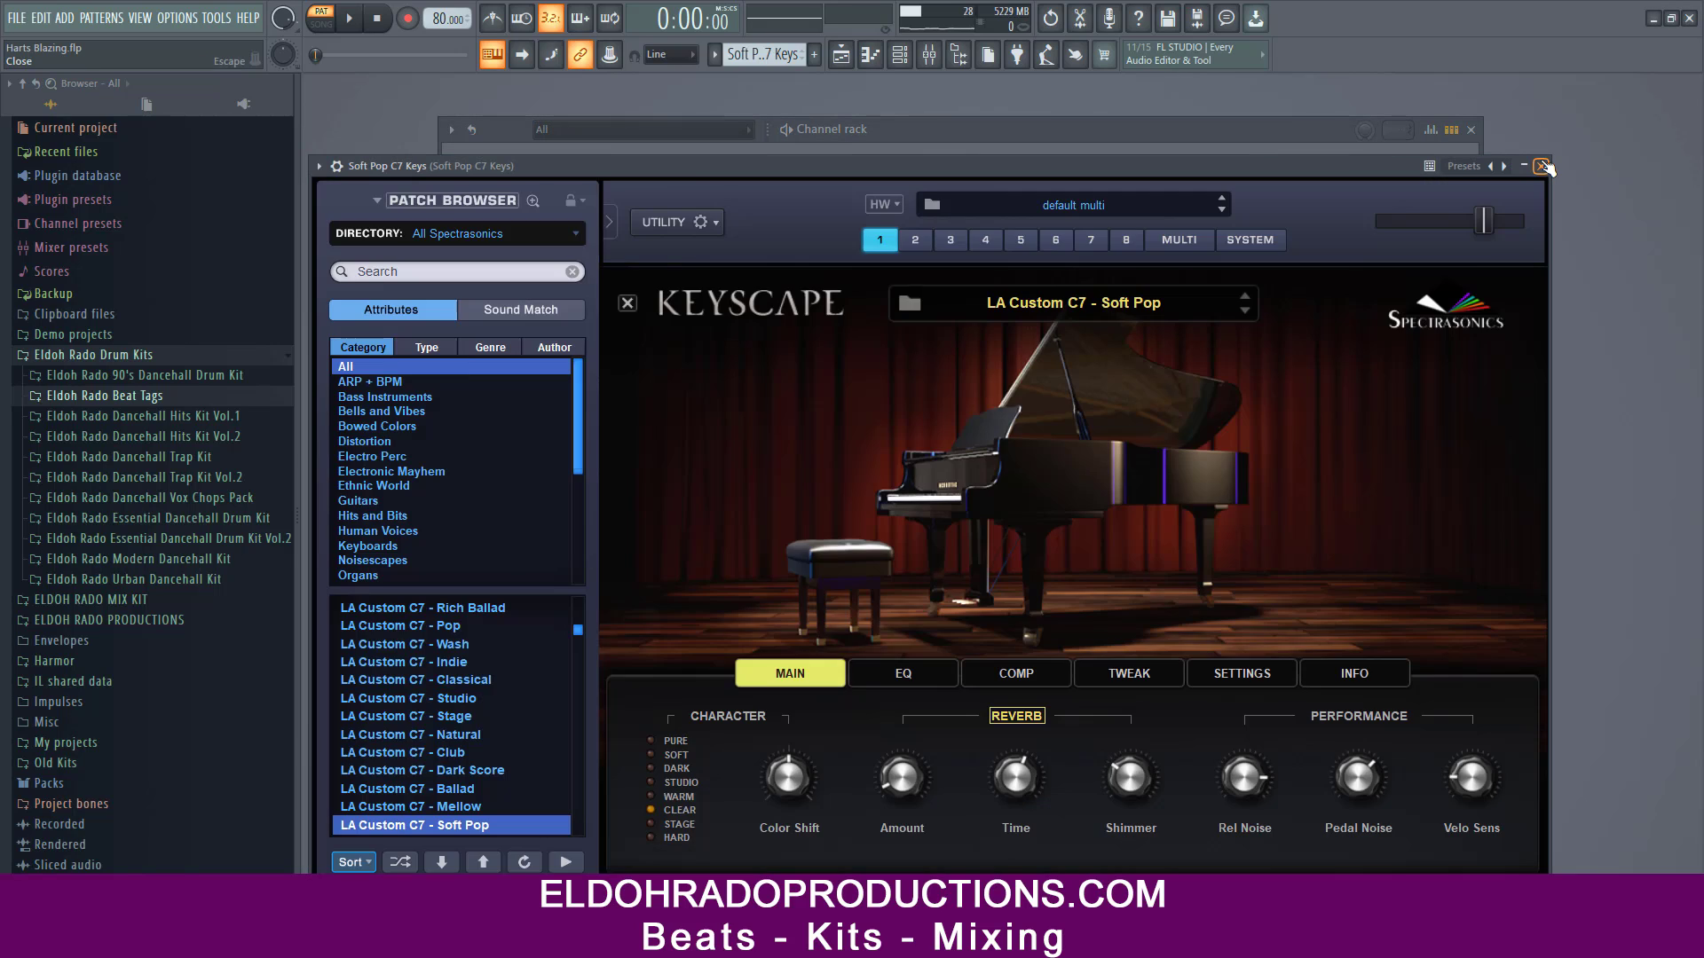
pyautogui.click(710, 176)
pyautogui.rightClick(722, 169)
pyautogui.click(785, 172)
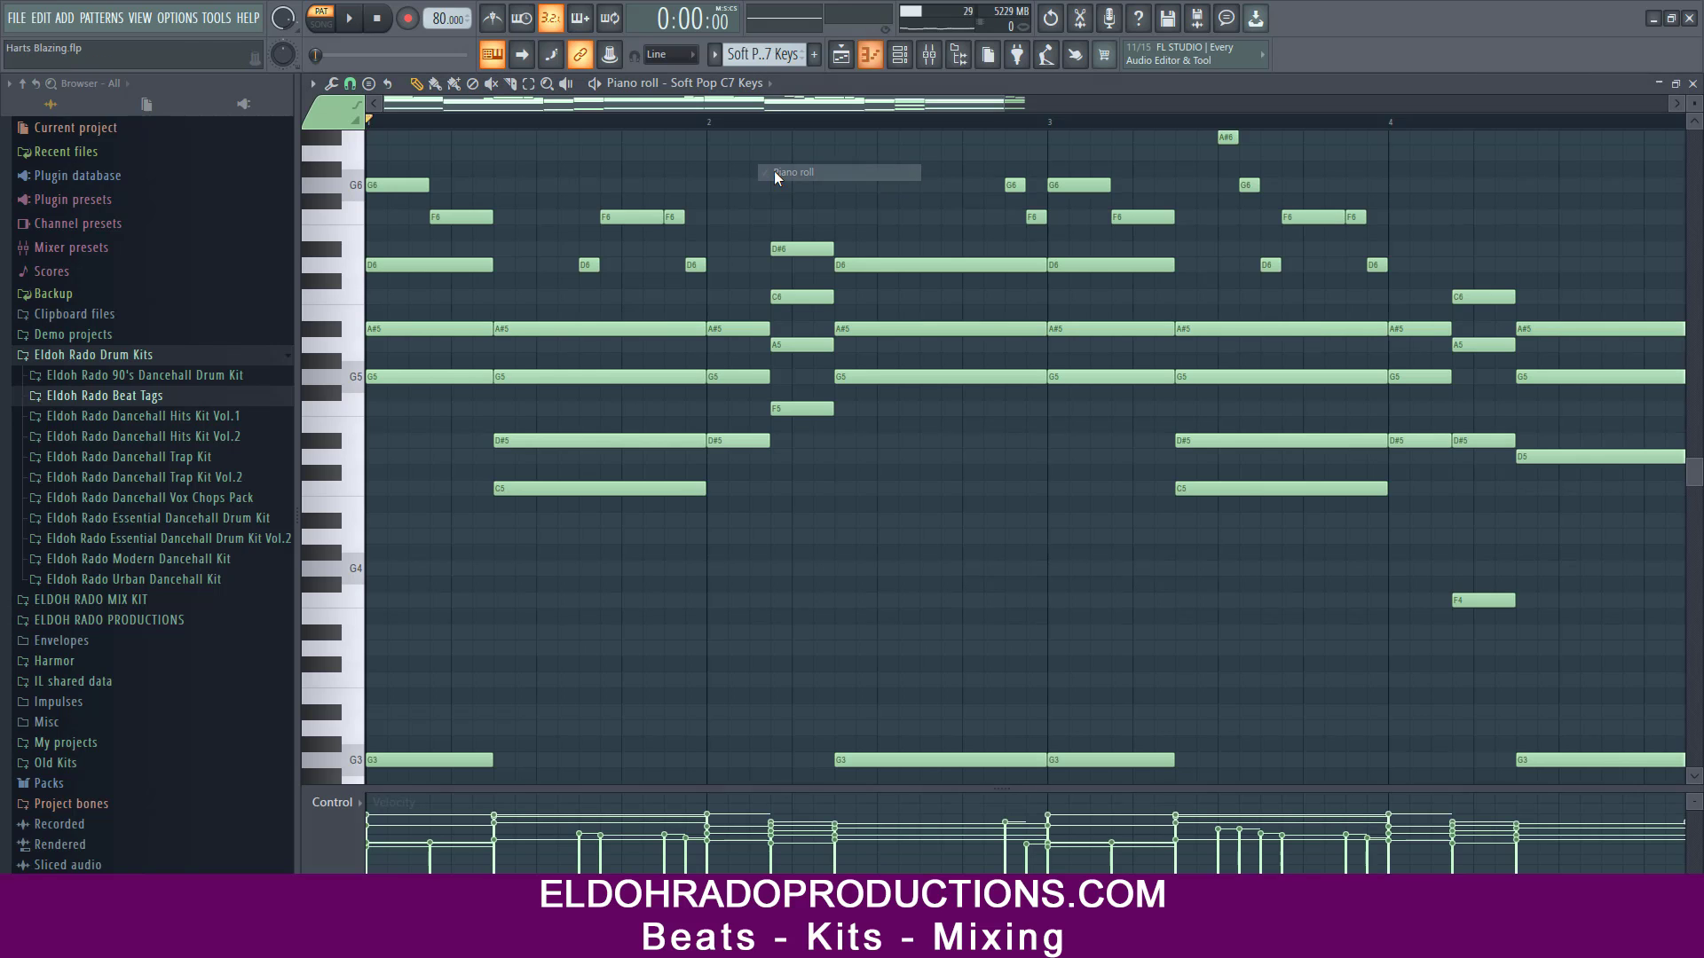
pyautogui.moveTo(1014, 105); pyautogui.dragTo(1362, 108)
pyautogui.scroll(1, 1186, 278)
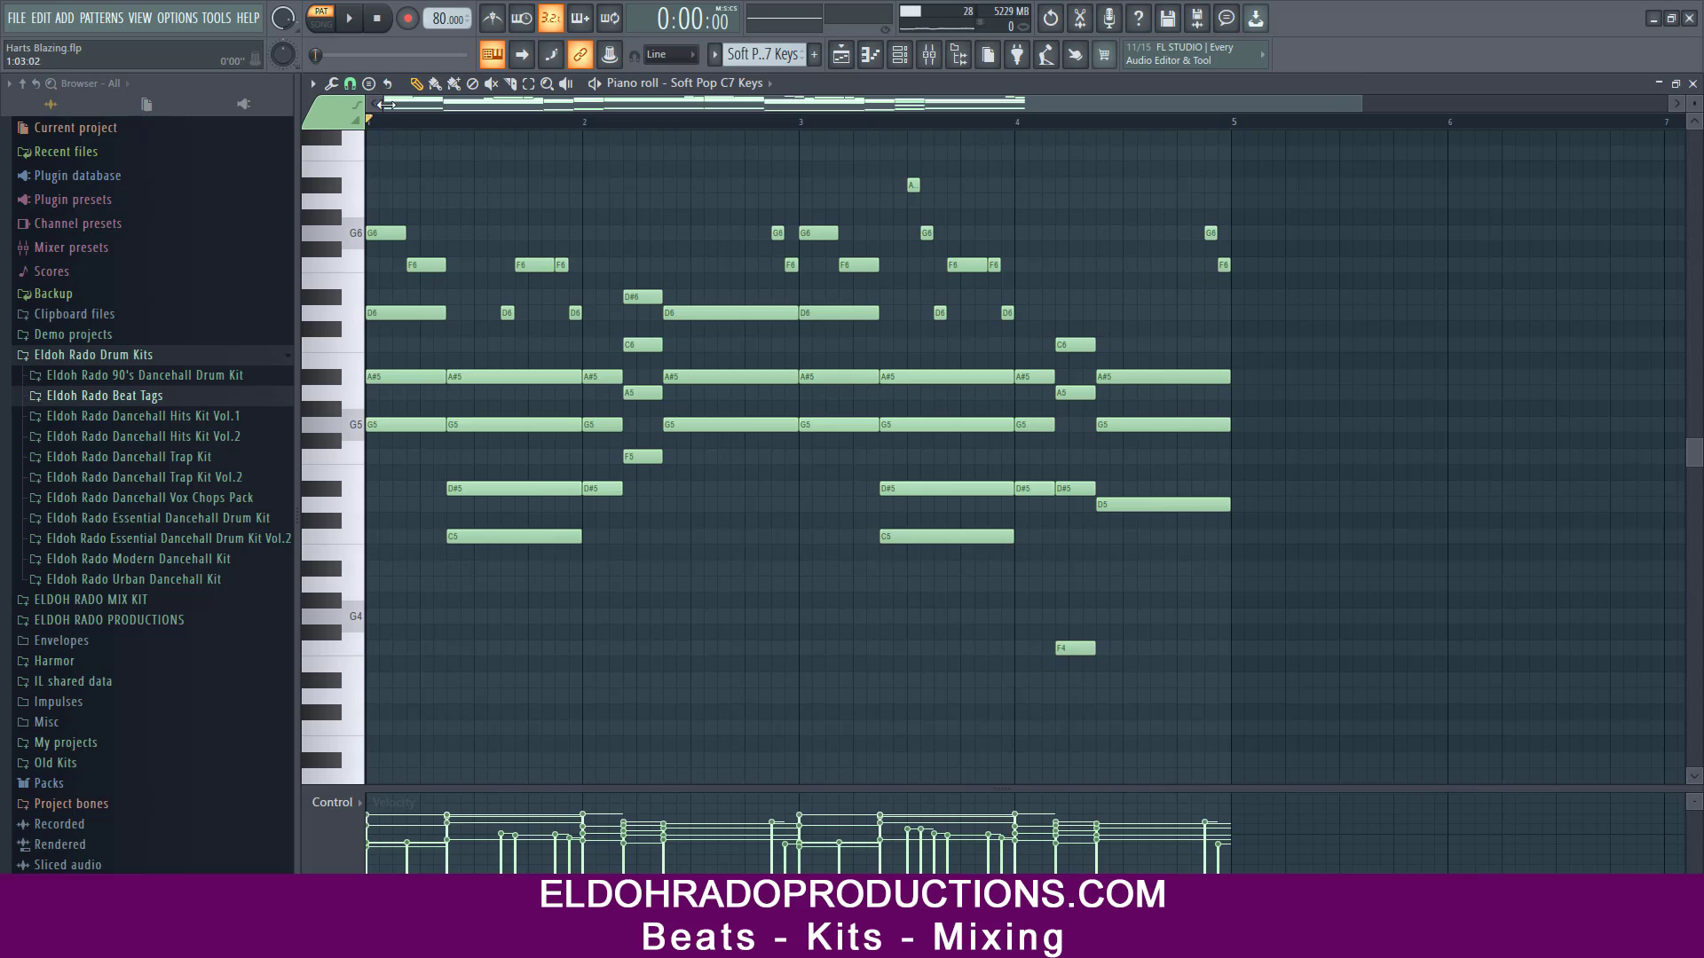
# - Play back the Soft Pop C7 Keys pattern and review its melody and chord notes in the piano roll
pyautogui.click(353, 23)
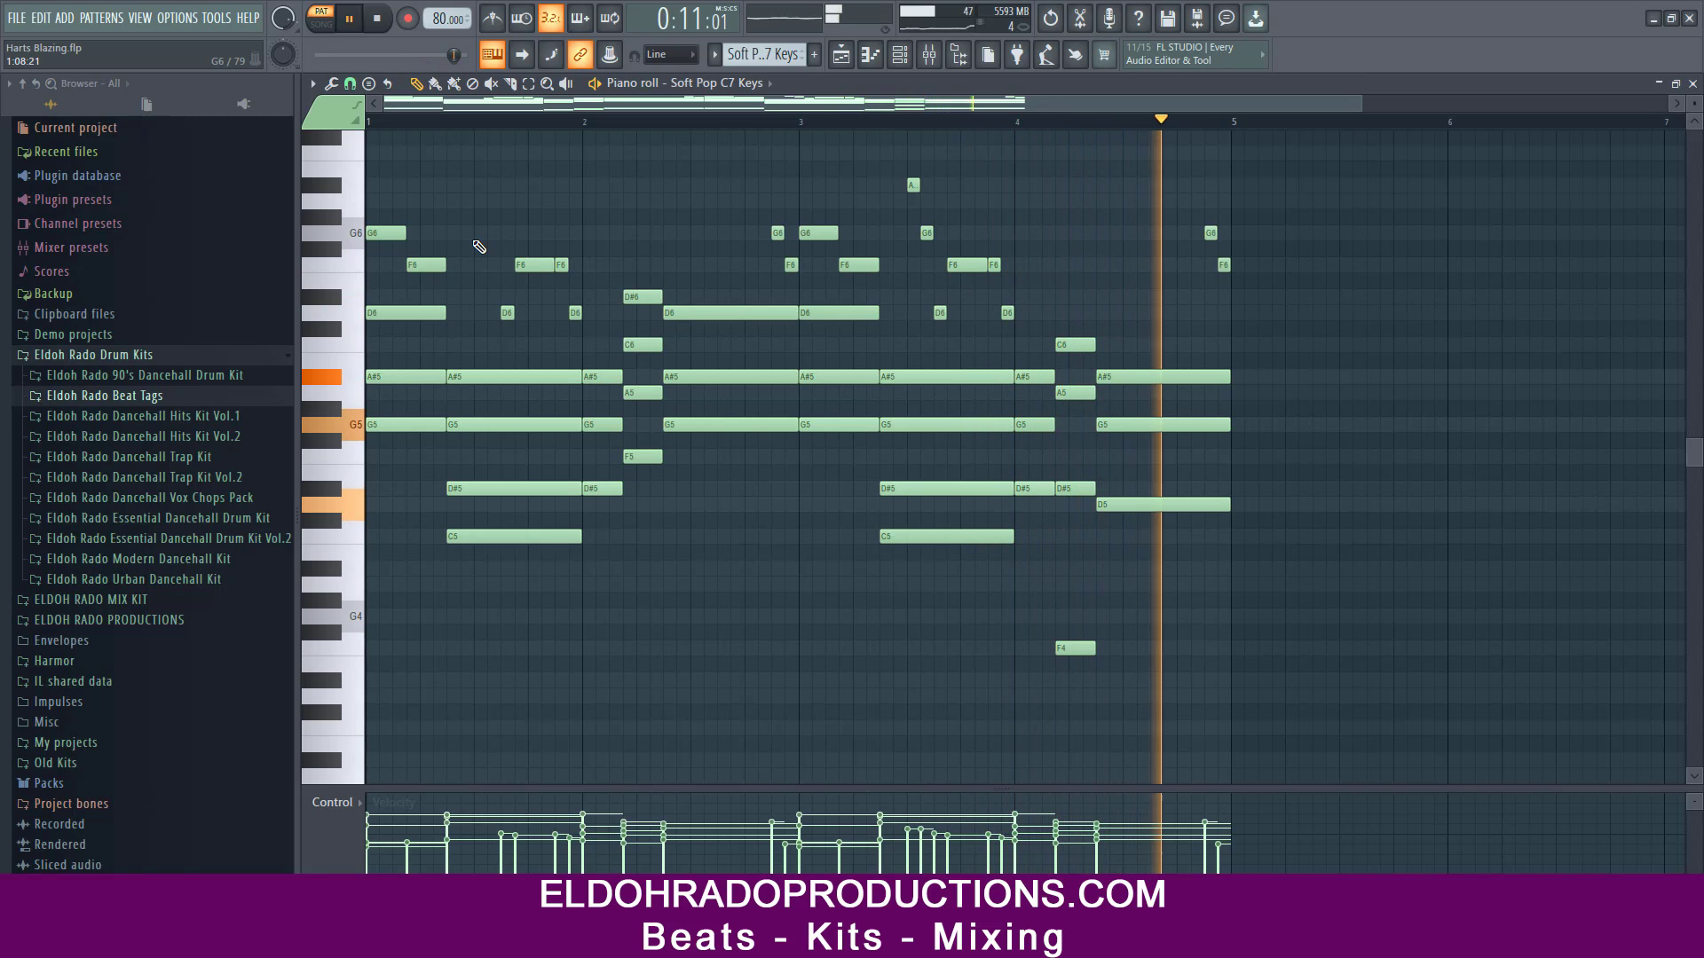
pyautogui.press('space')
pyautogui.scroll(-2, 781, 195)
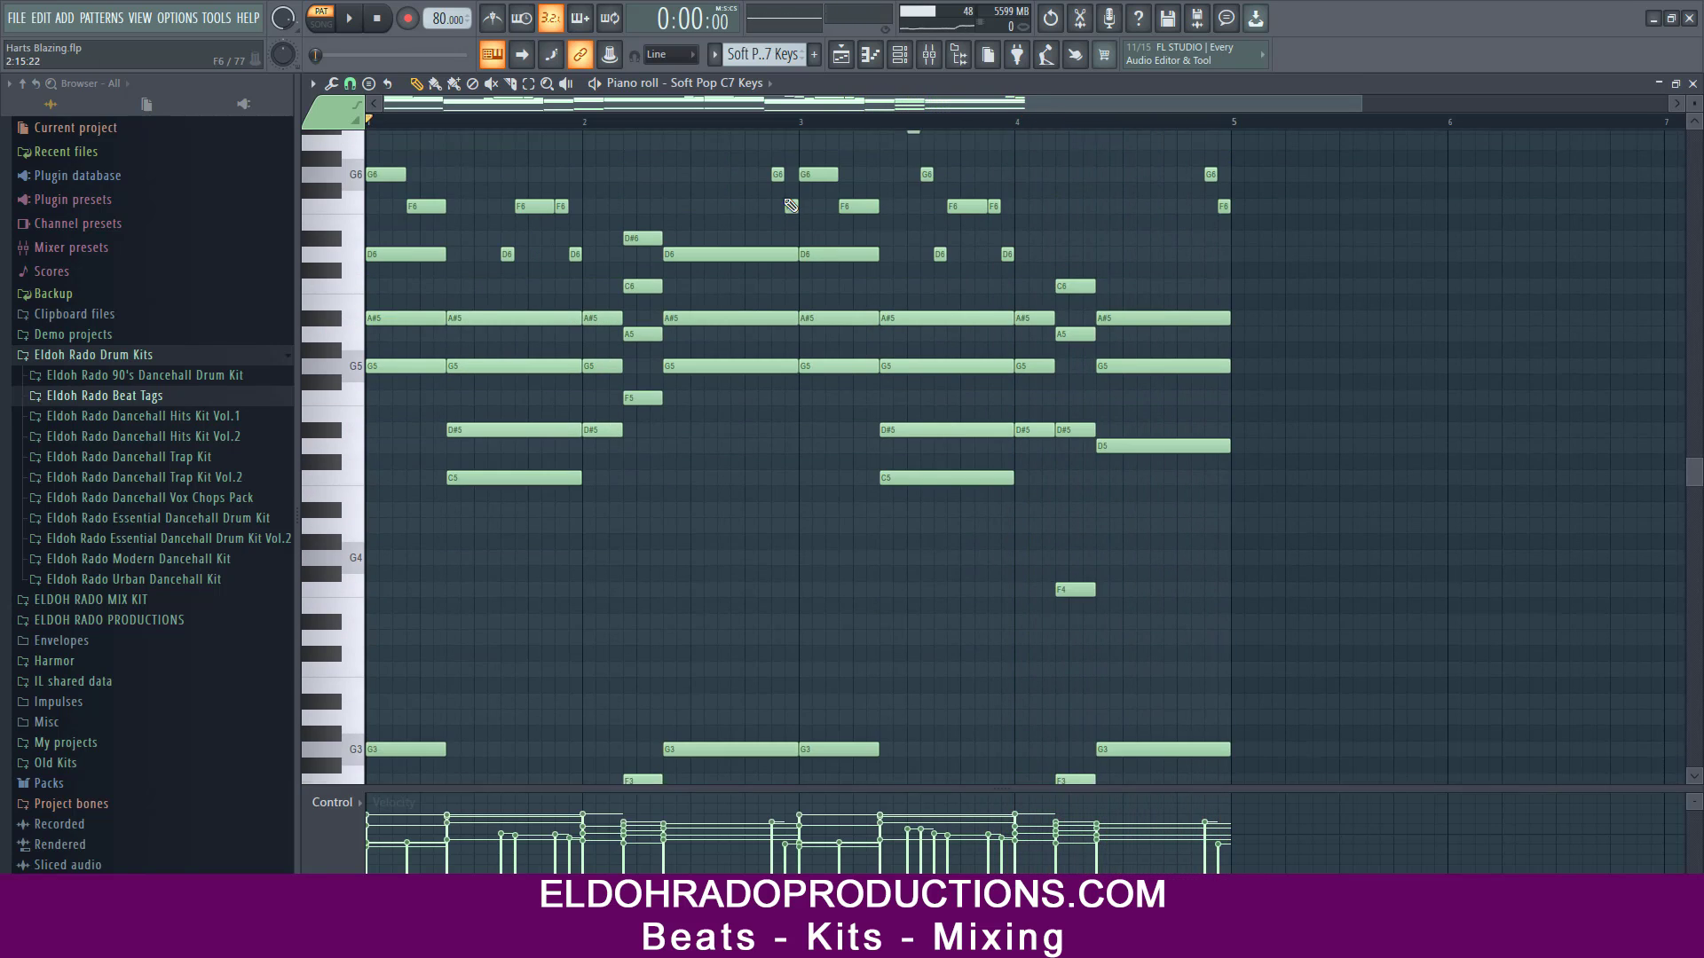
pyautogui.scroll(1, 791, 205)
pyautogui.click(789, 211)
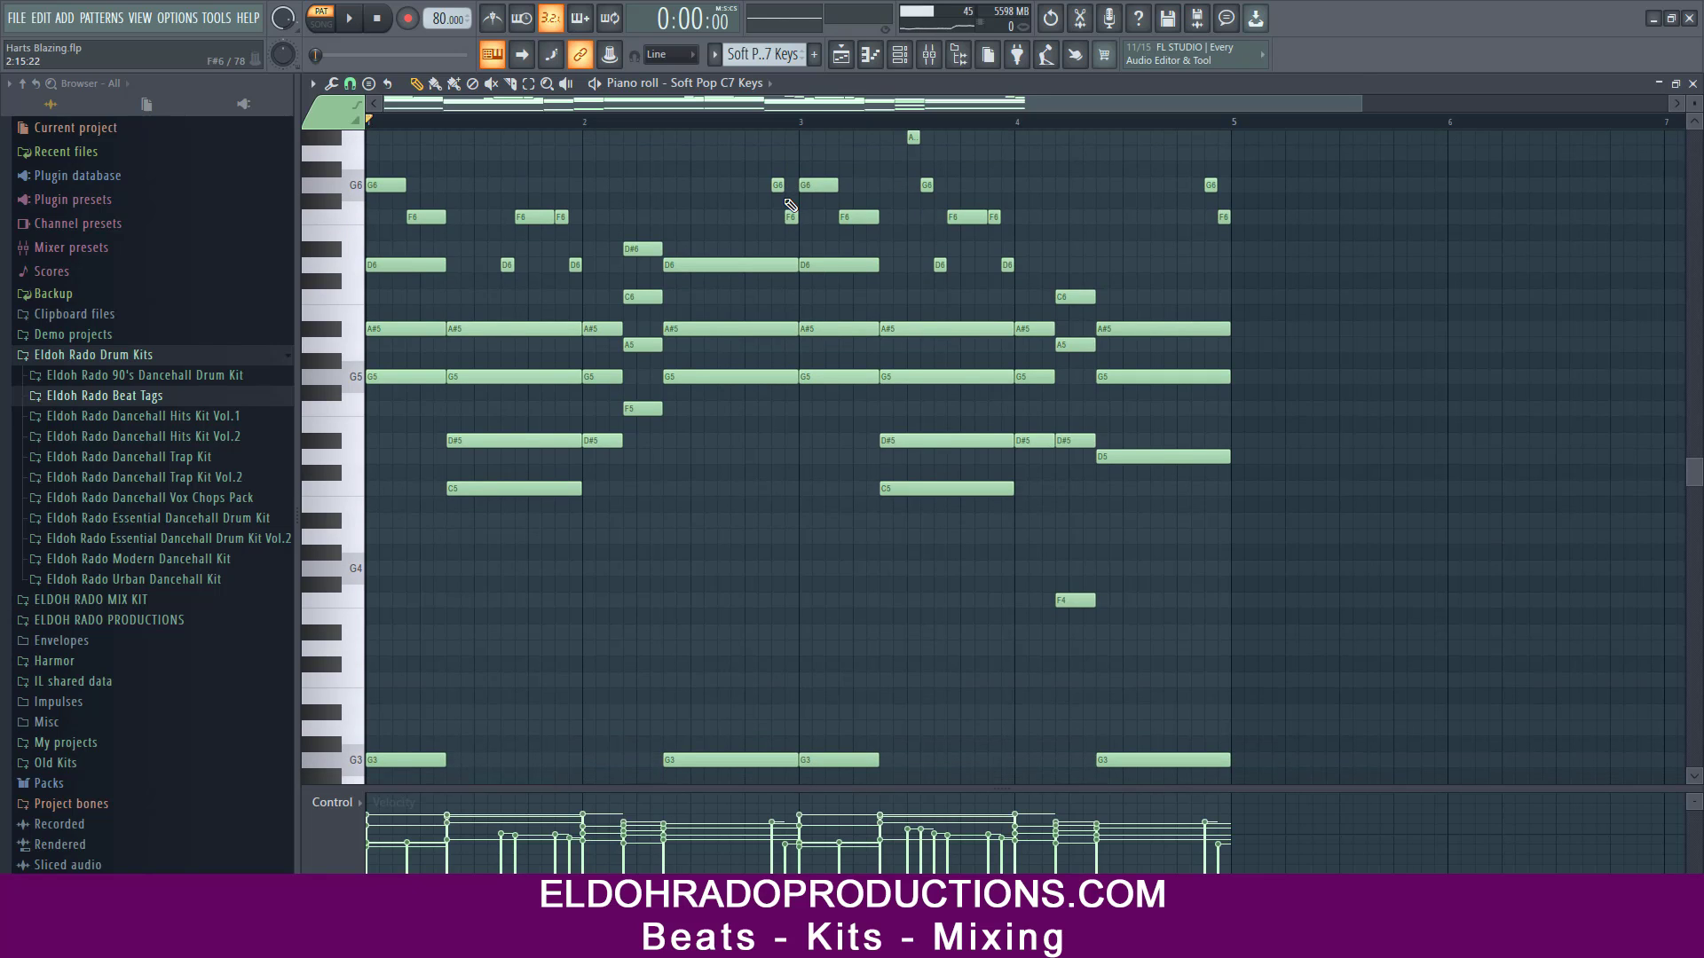
# - Switch to the Soft Pop C7 Keys #2 pattern, review its chord and bass notes, and play it
pyautogui.click(718, 60)
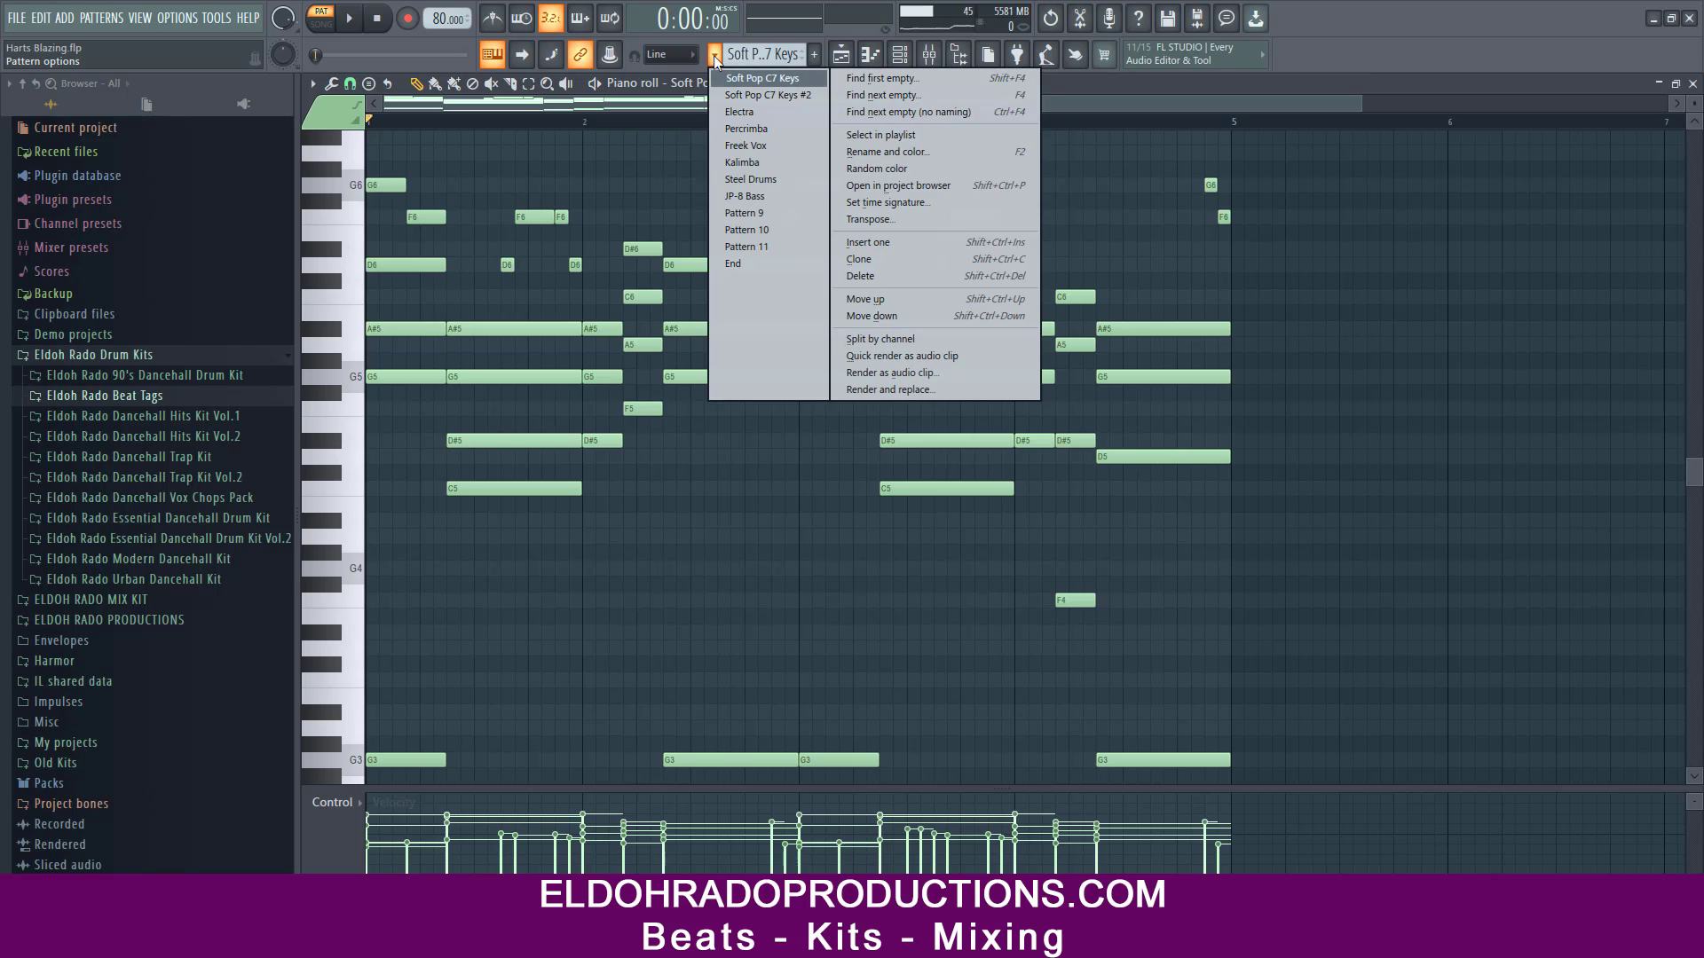
pyautogui.click(754, 91)
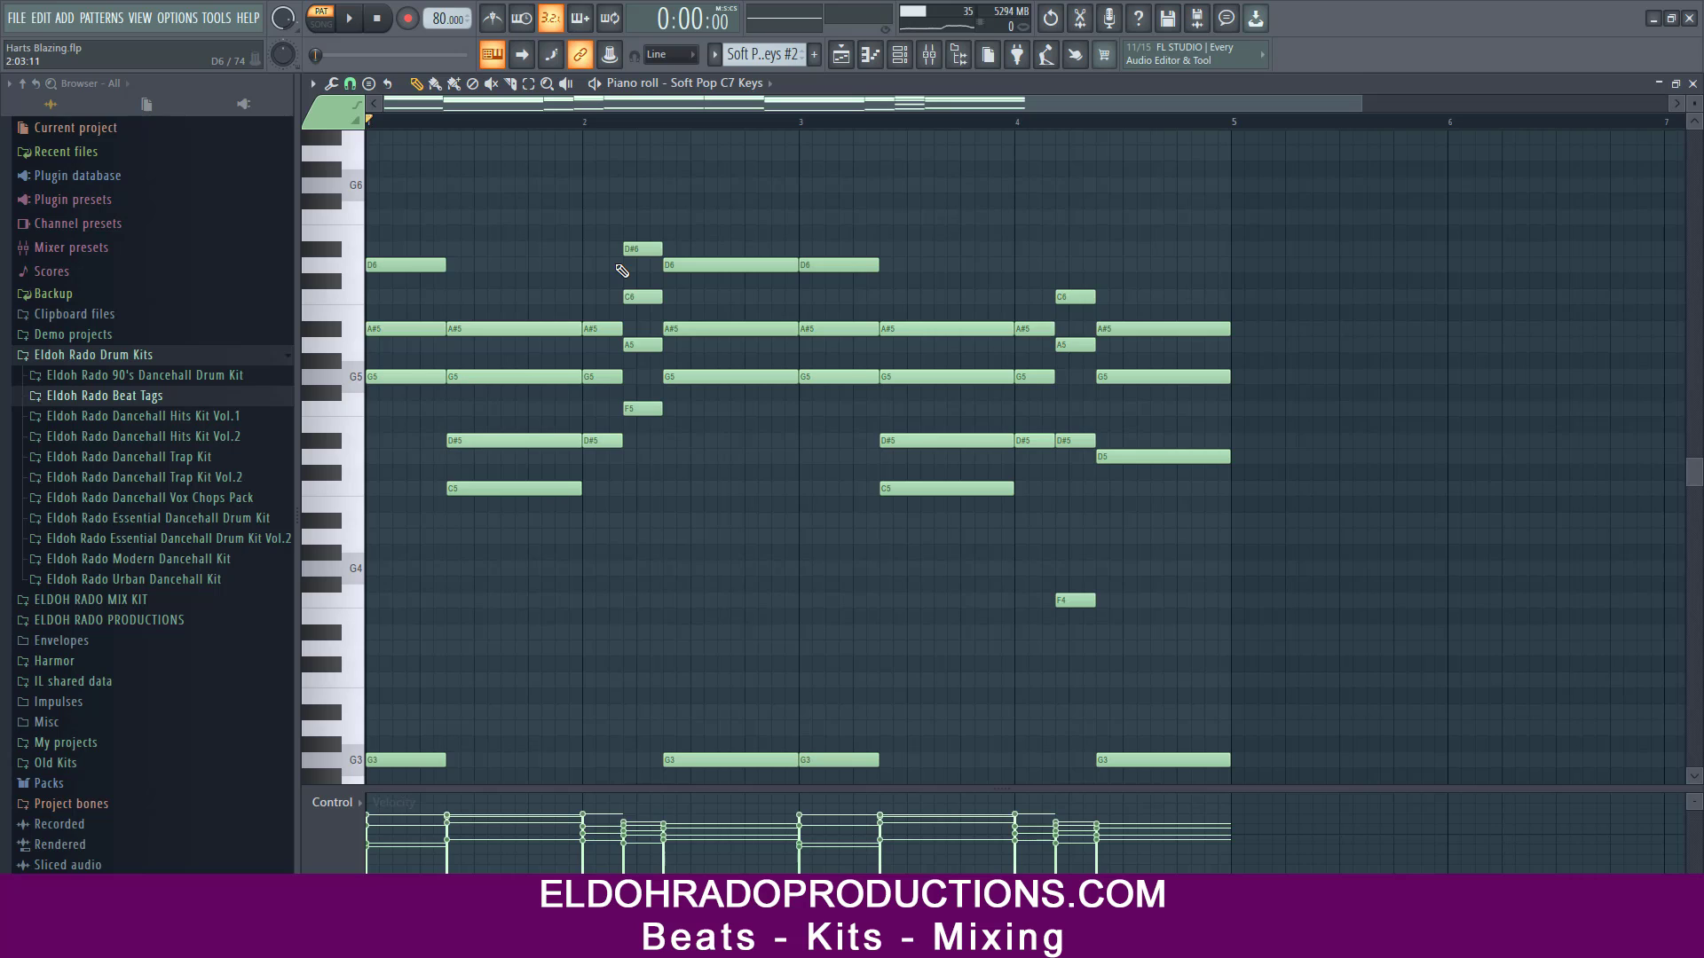
pyautogui.scroll(-3, 622, 270)
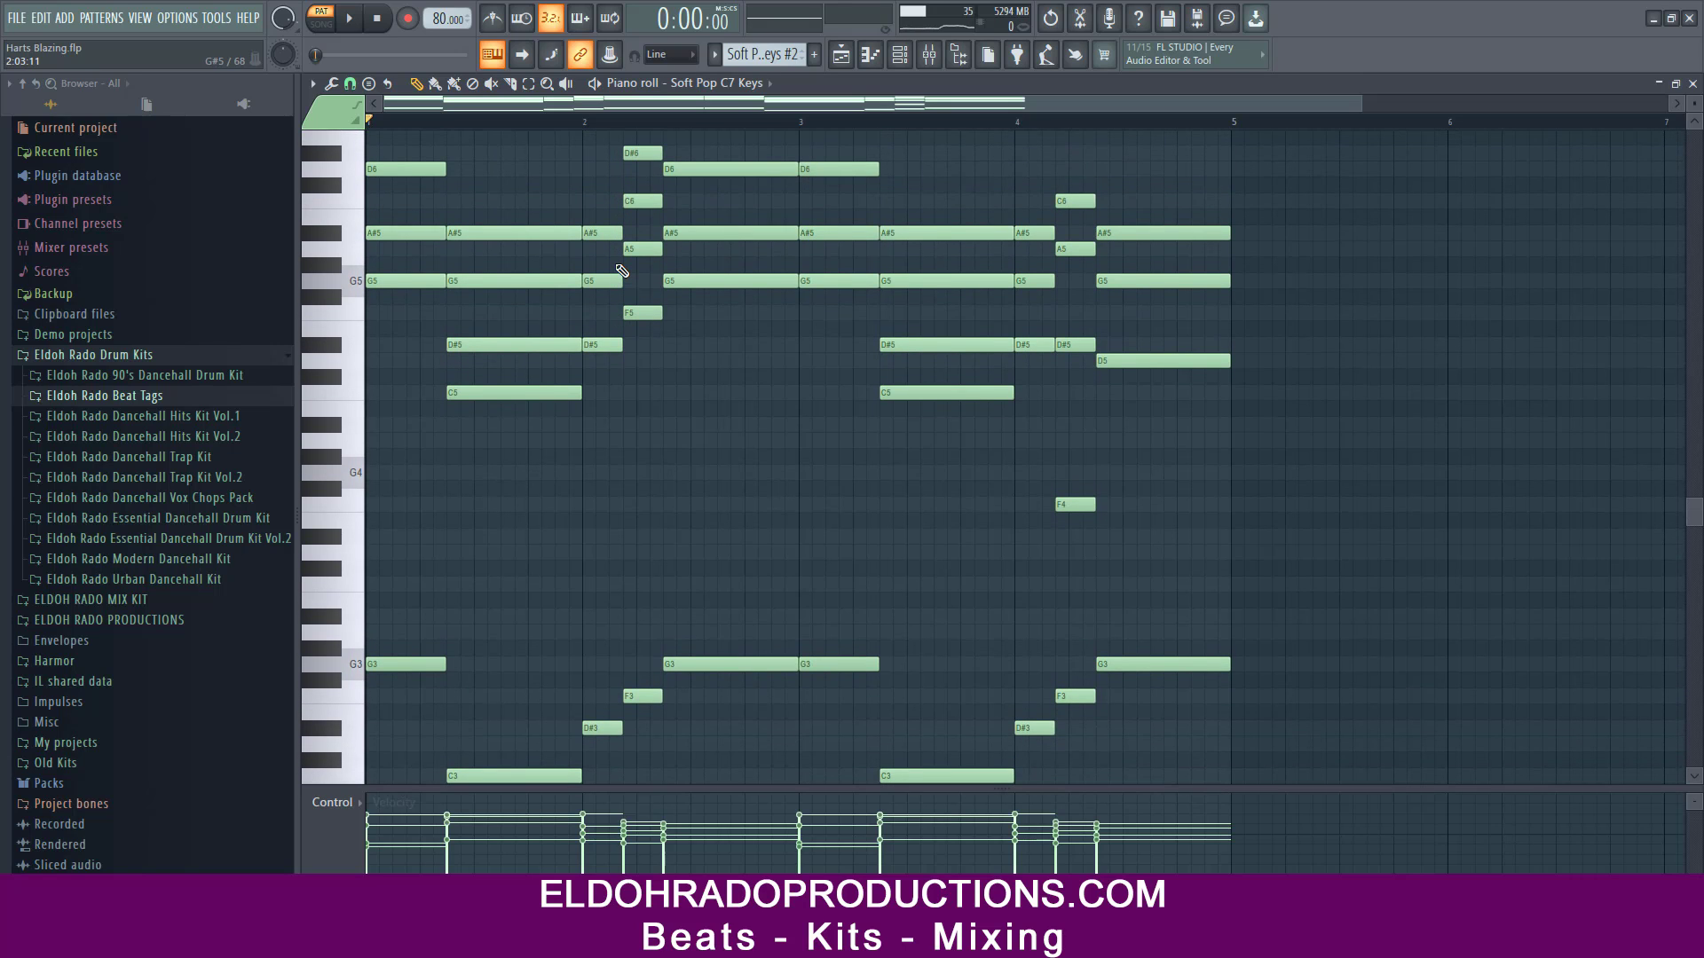
pyautogui.press('space')
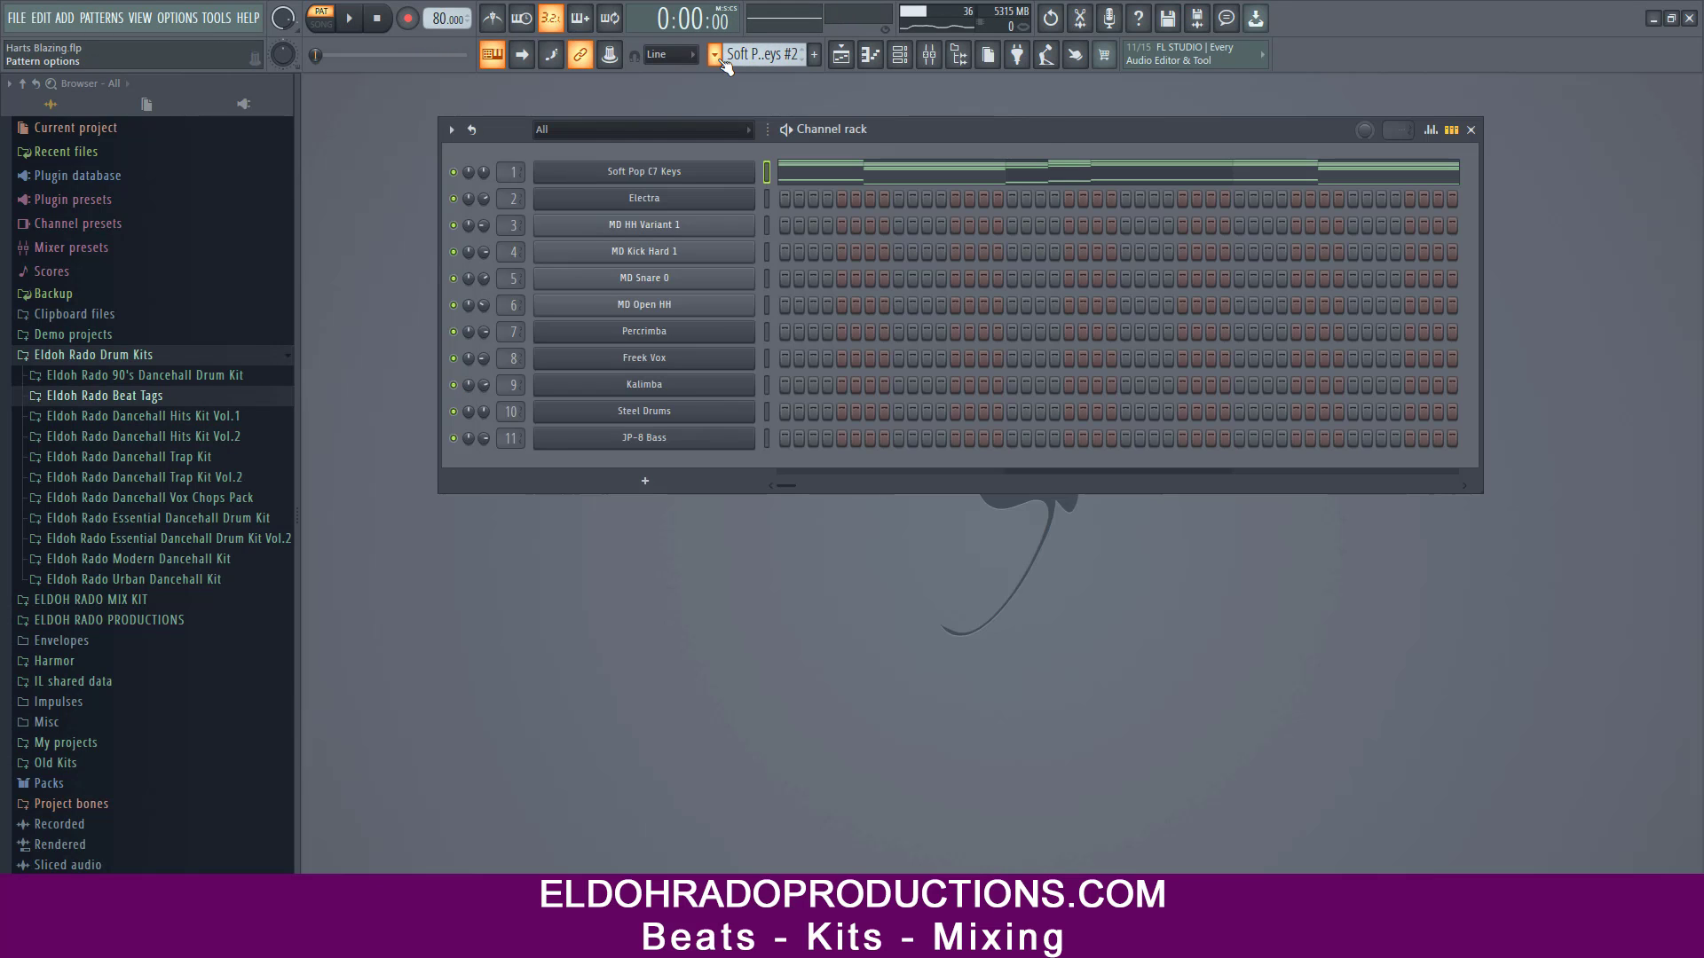
# - Switch to the Electra pattern and open the Electra channel's instrument to view its Minor Chords patch
pyautogui.click(717, 58)
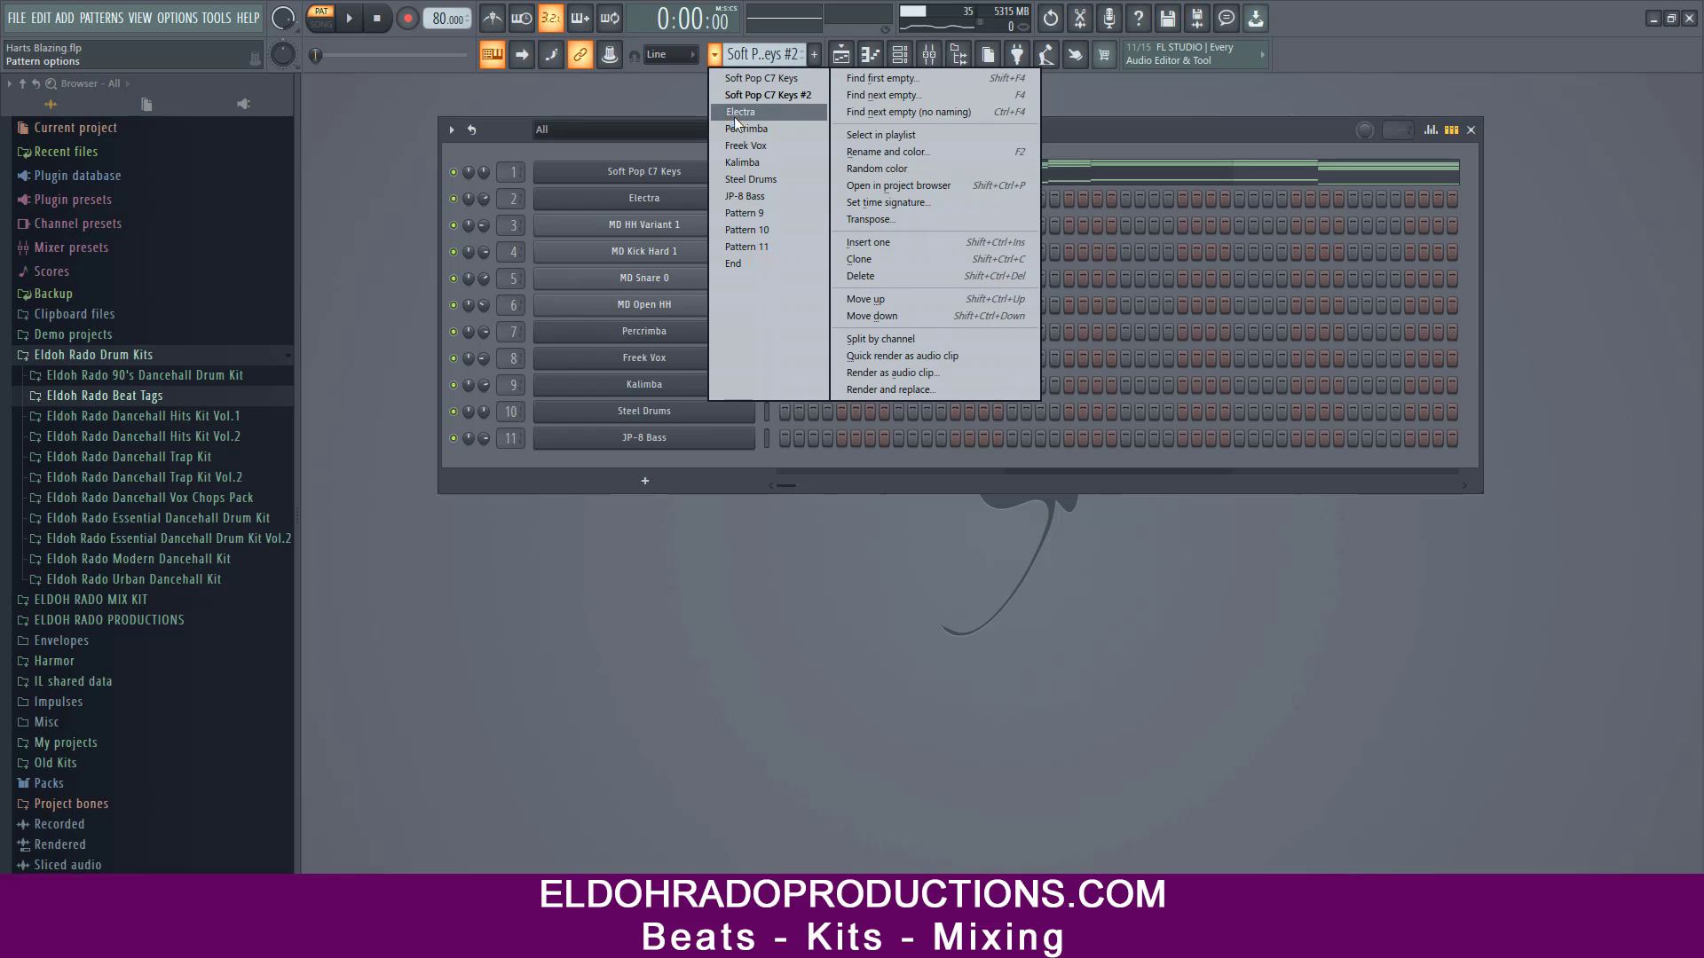
pyautogui.click(738, 113)
pyautogui.click(689, 201)
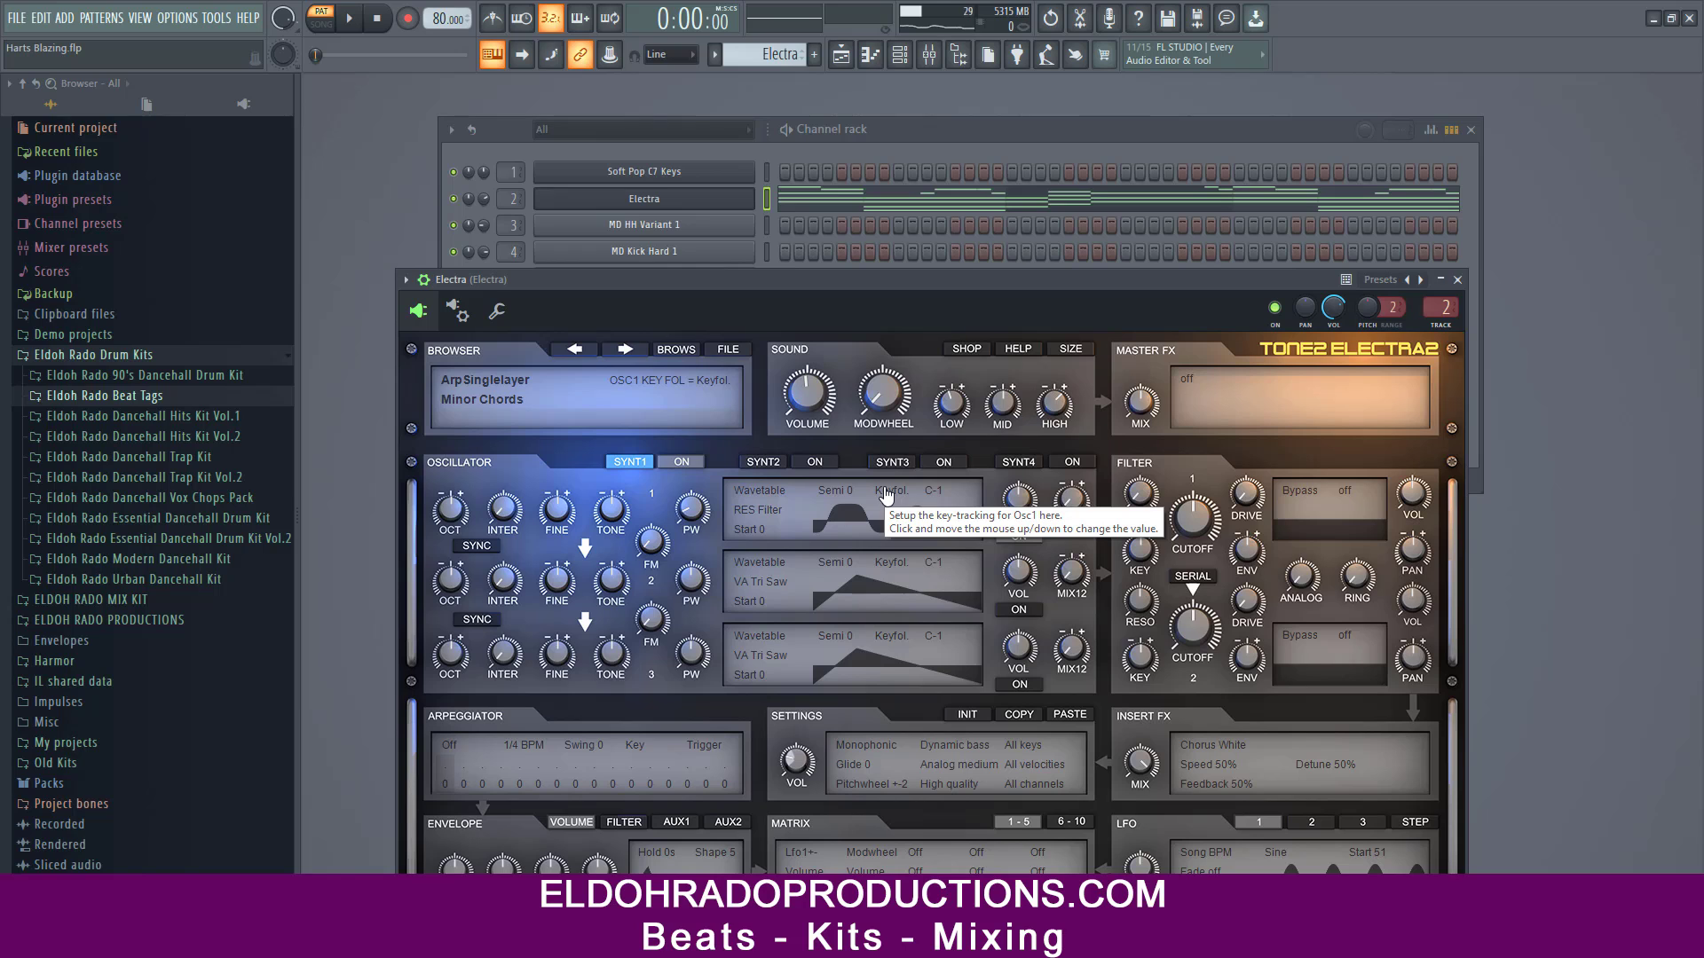
# - Open Gross Beat on the Electra mixer track and choose its Flanging preset
pyautogui.click(928, 55)
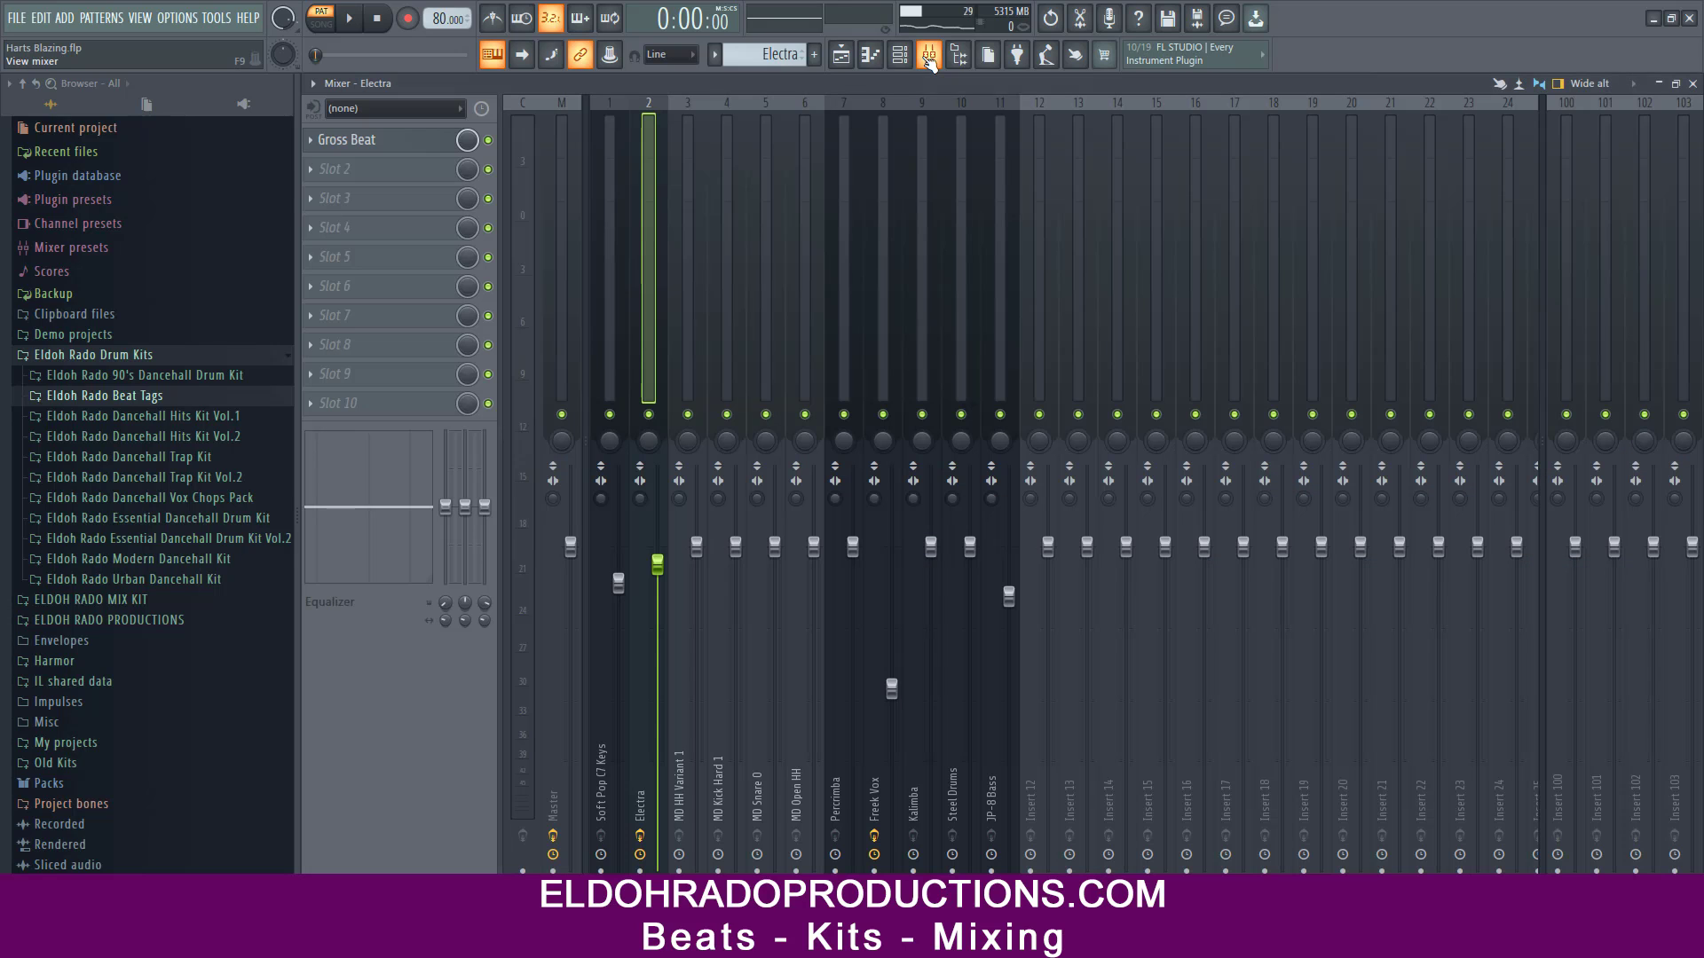
pyautogui.click(391, 139)
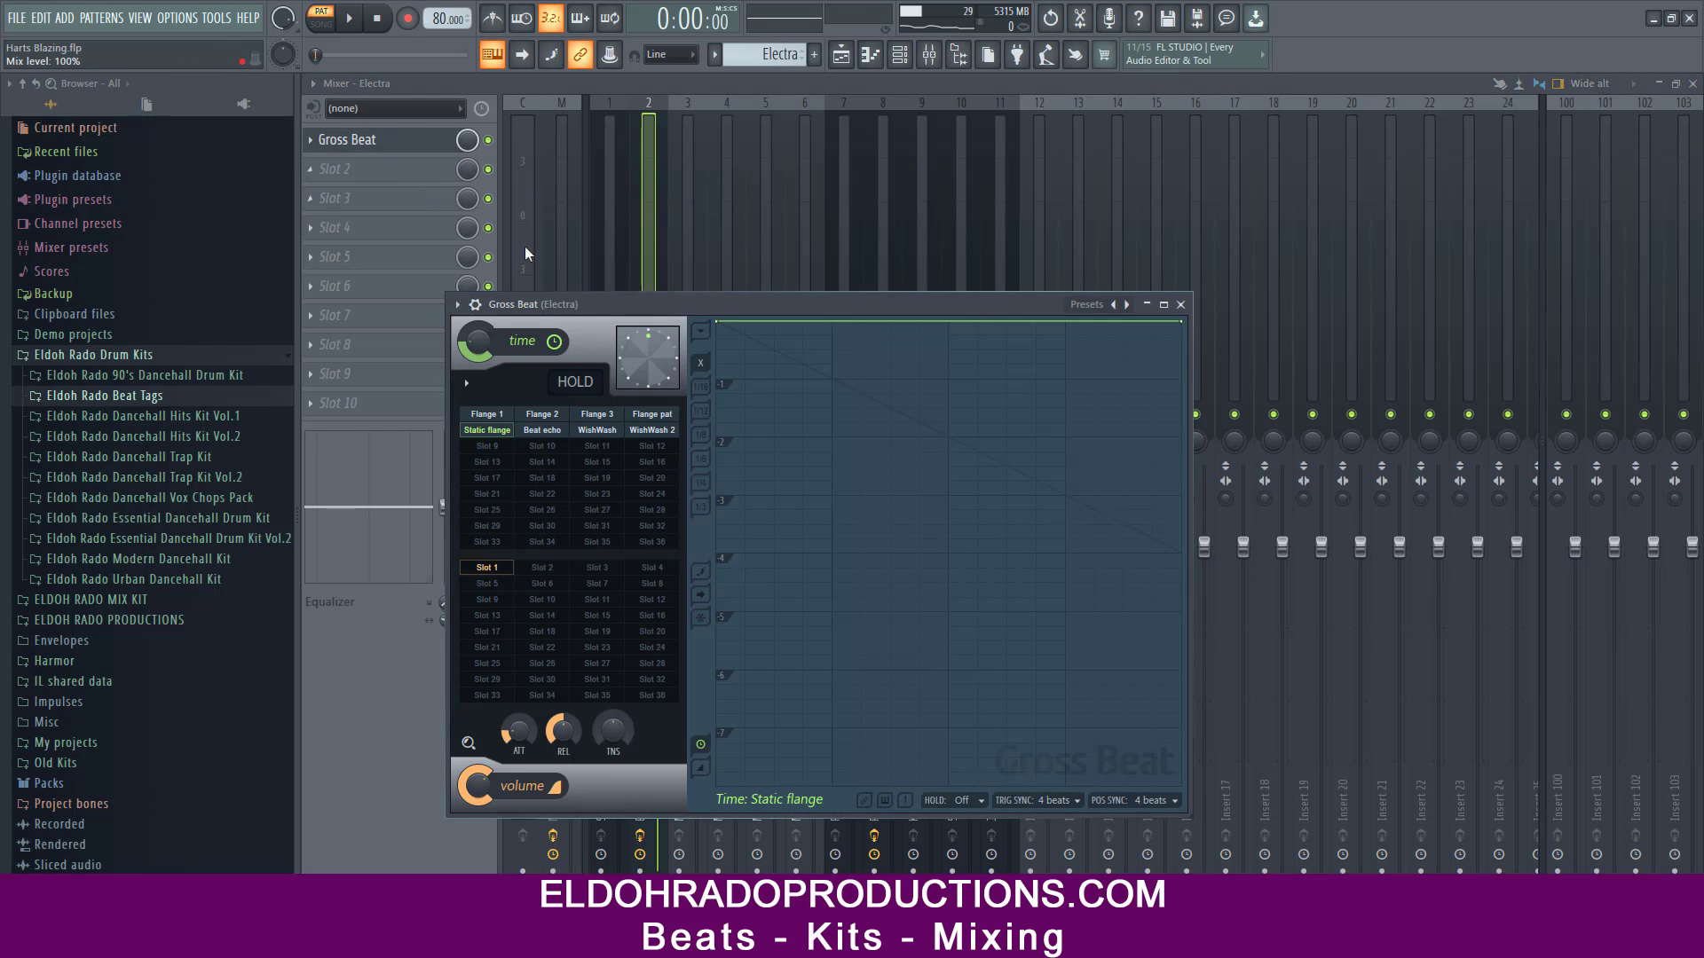
pyautogui.click(1090, 303)
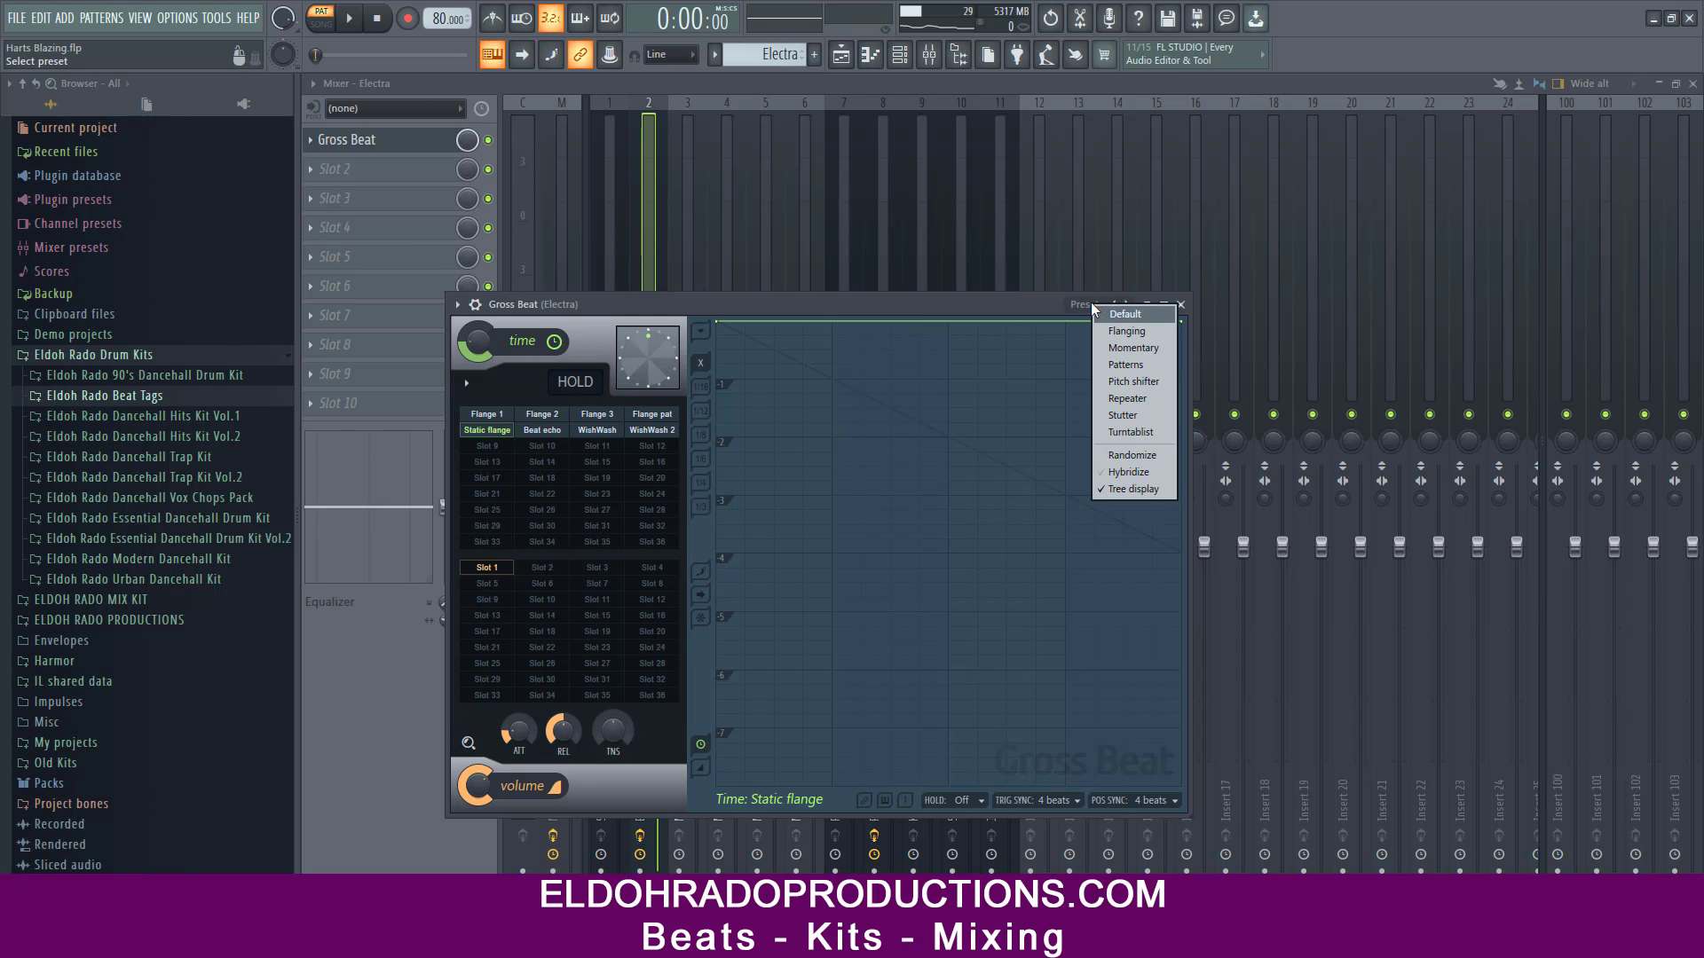
pyautogui.click(1131, 335)
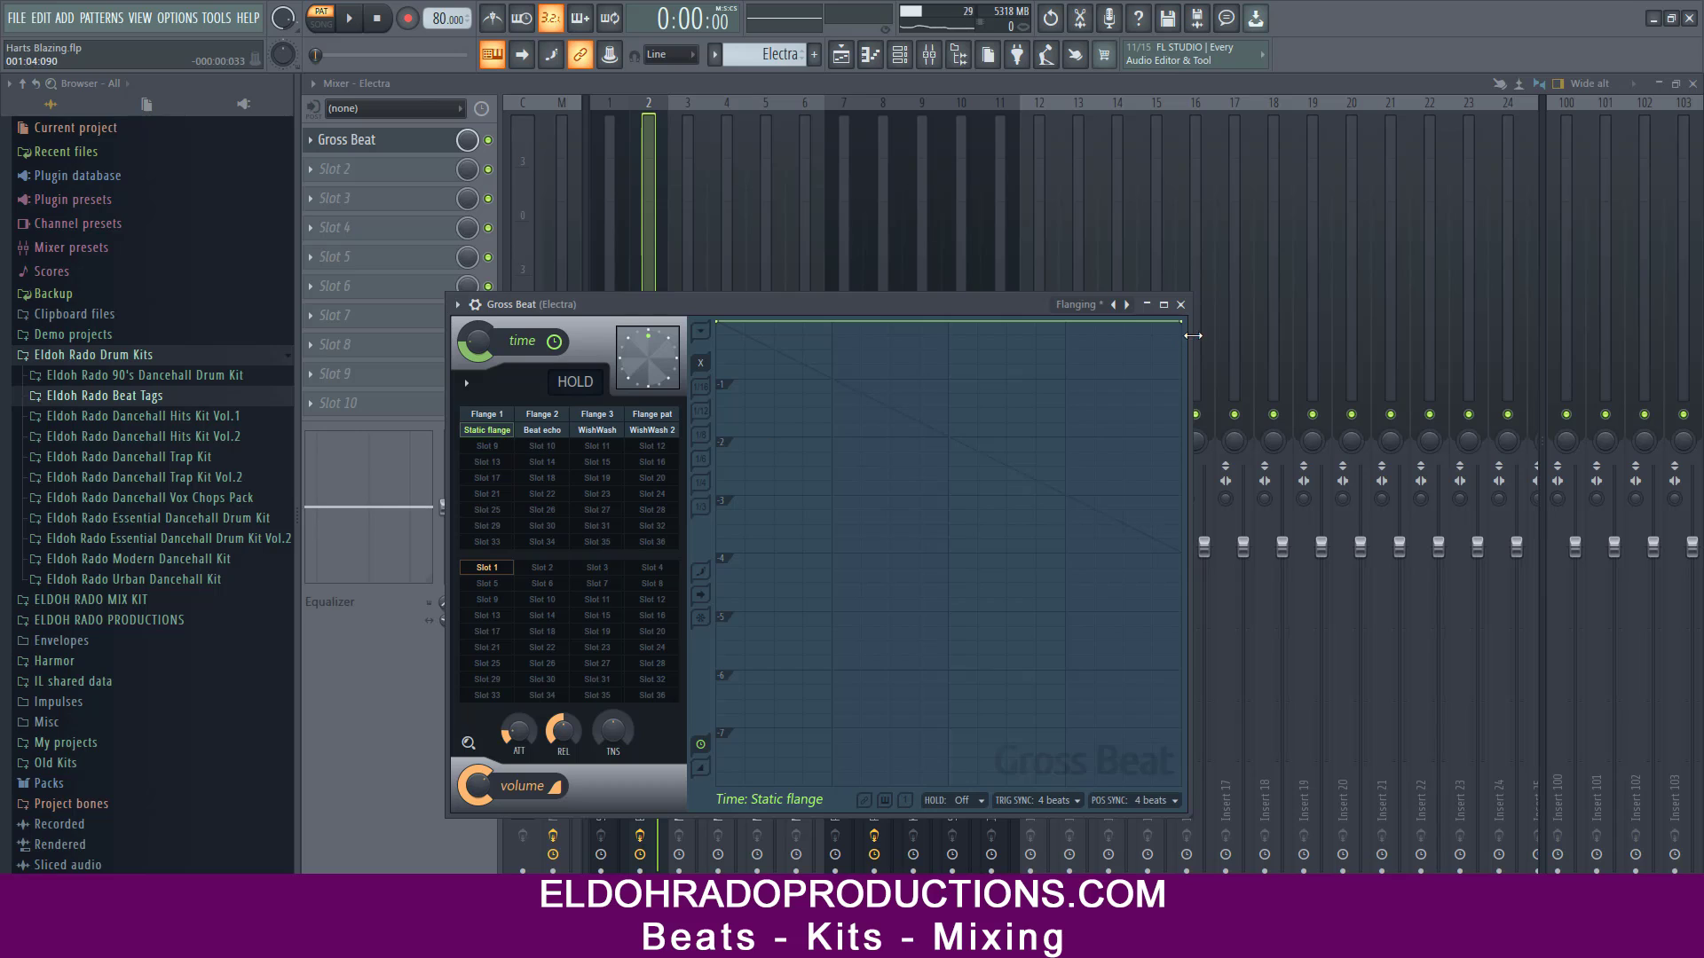
pyautogui.click(1180, 306)
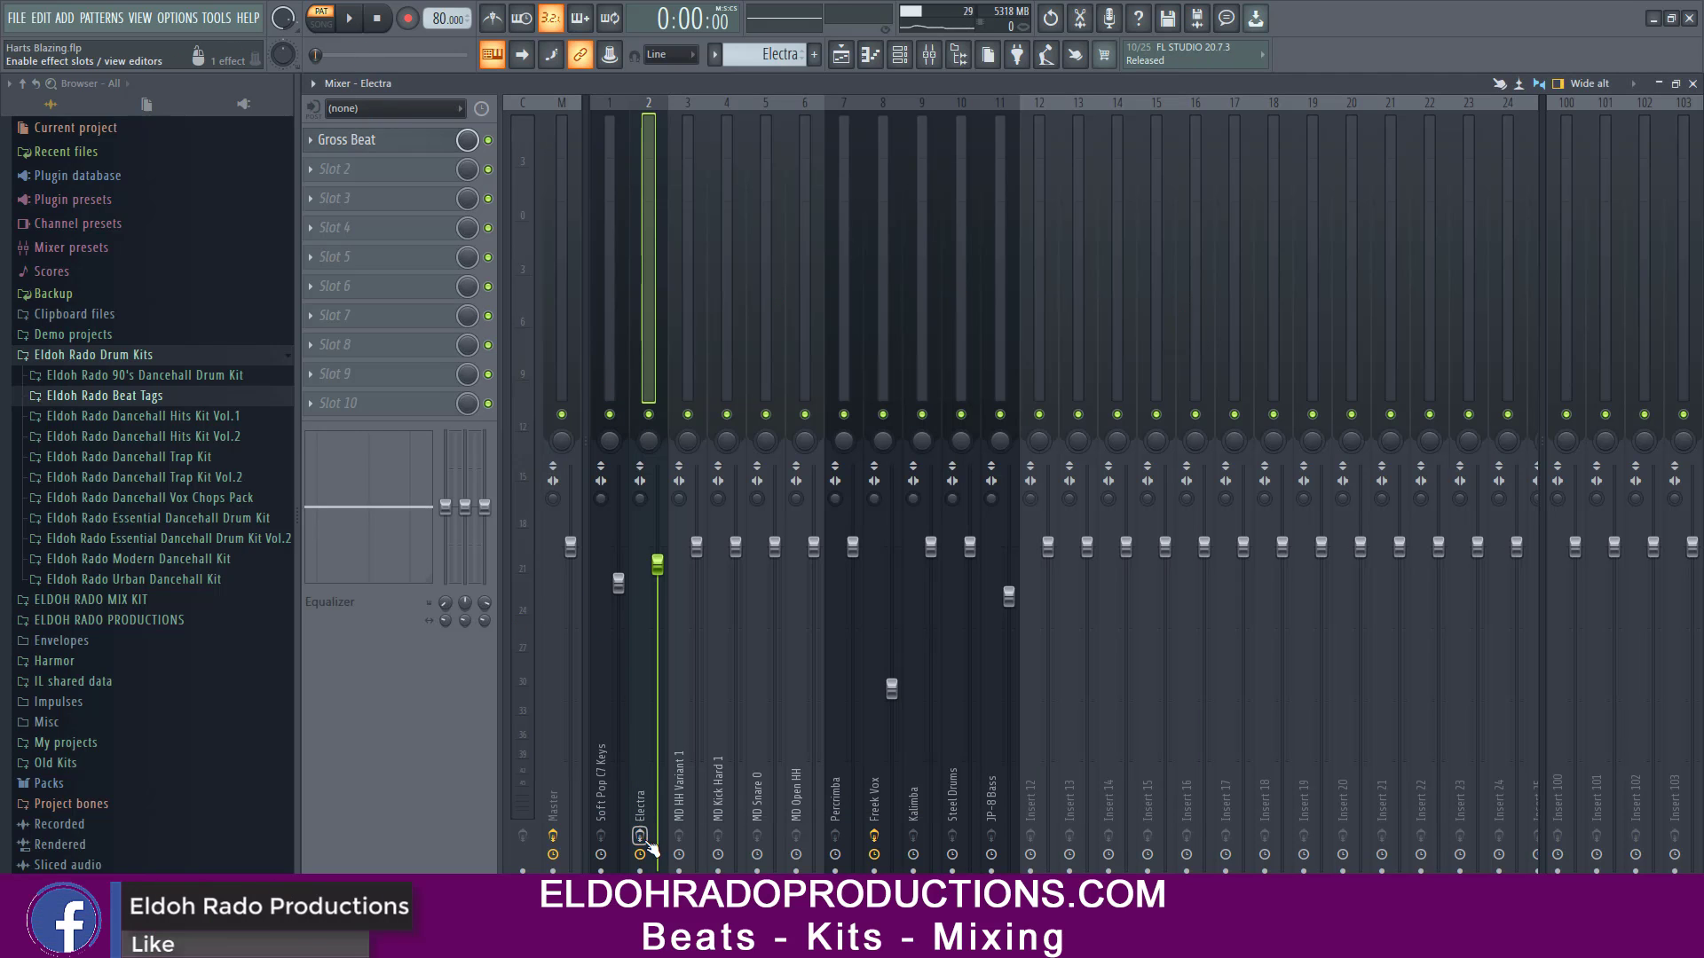
# - Compare playback of the Electra pattern with its mixer track effects bypassed and re-enabled
pyautogui.click(351, 20)
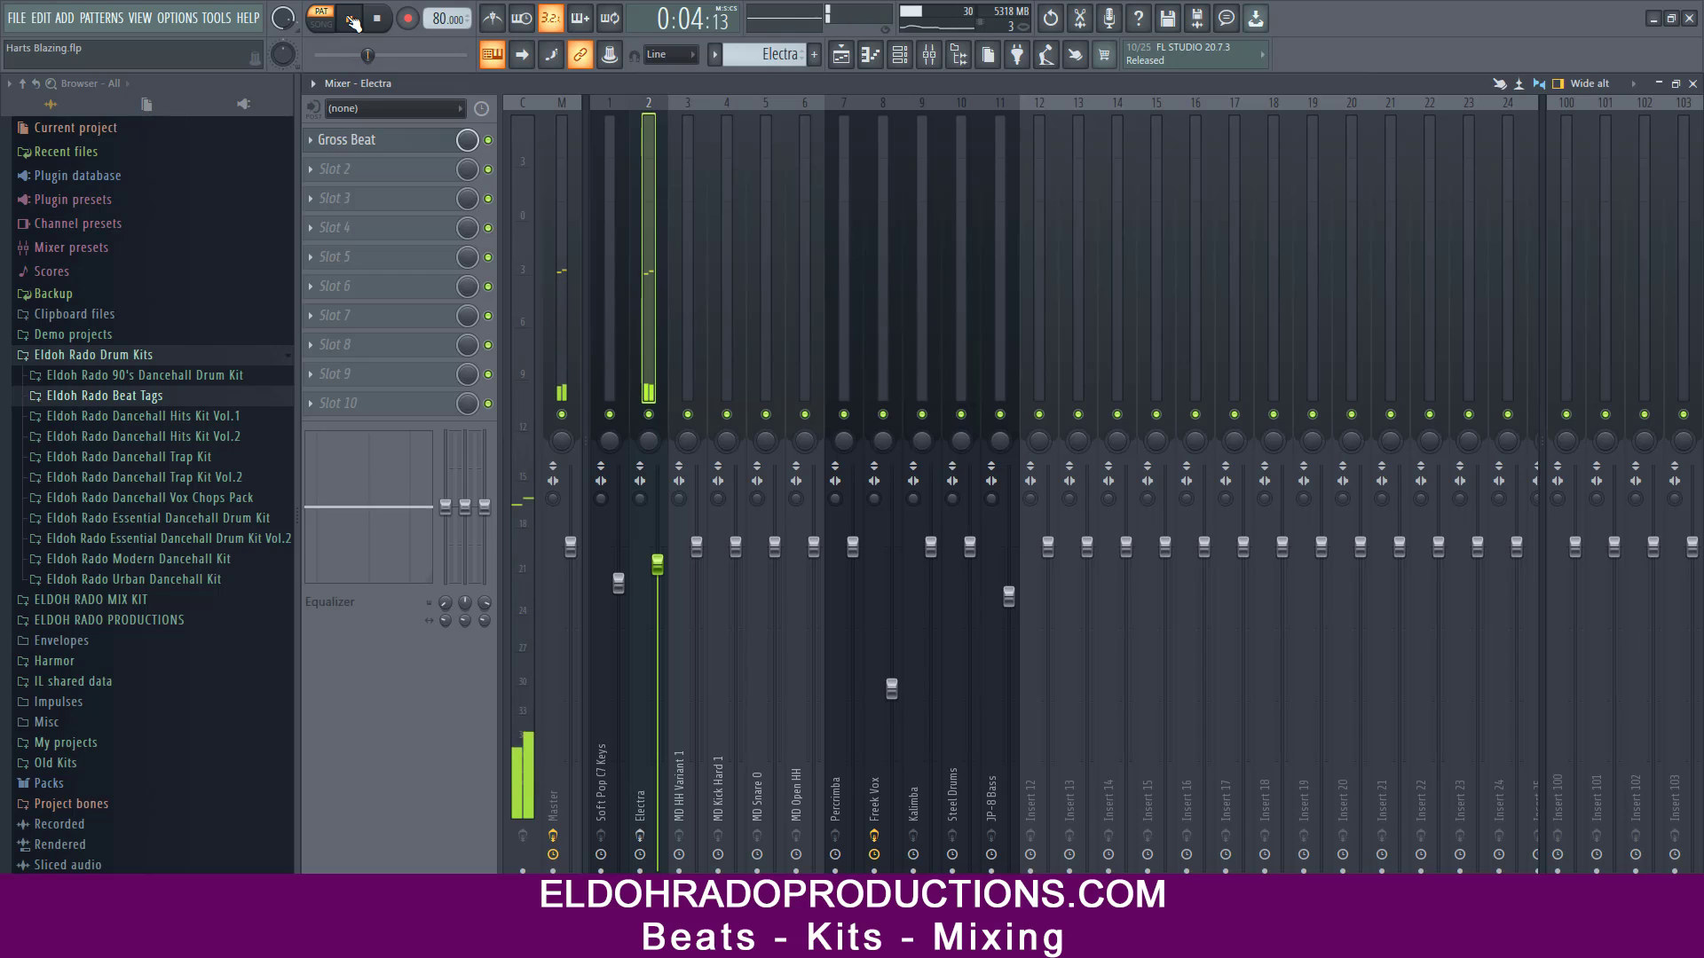
pyautogui.press('space')
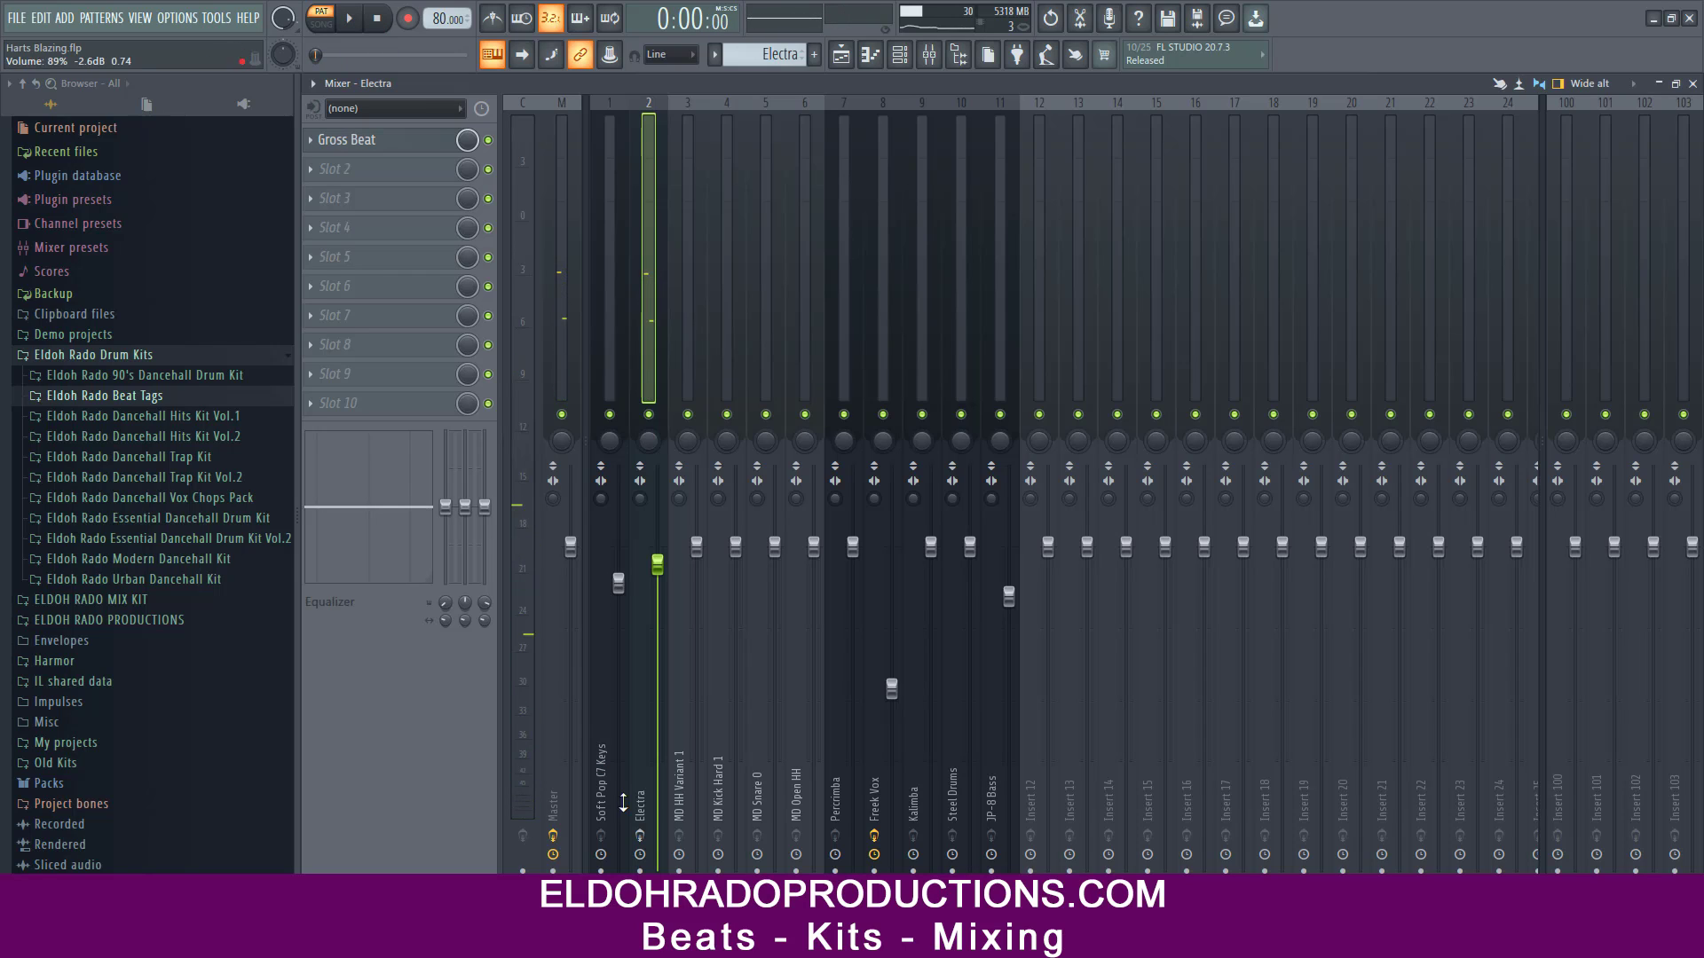
pyautogui.click(640, 836)
pyautogui.click(355, 20)
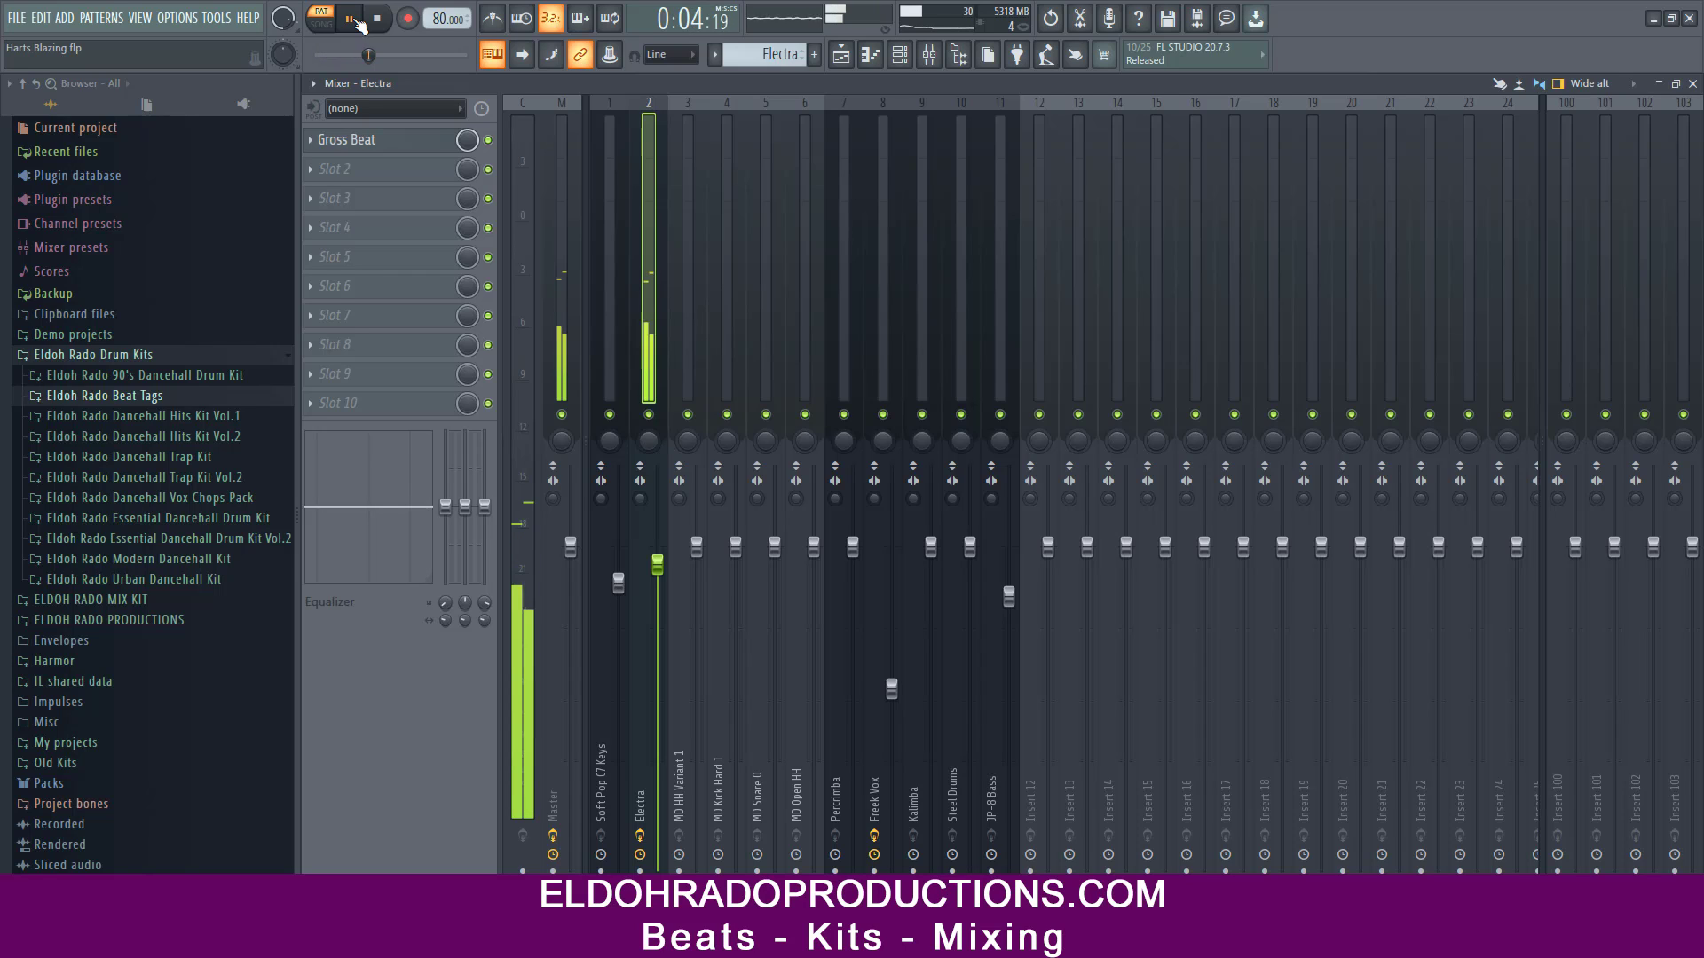
pyautogui.press('space')
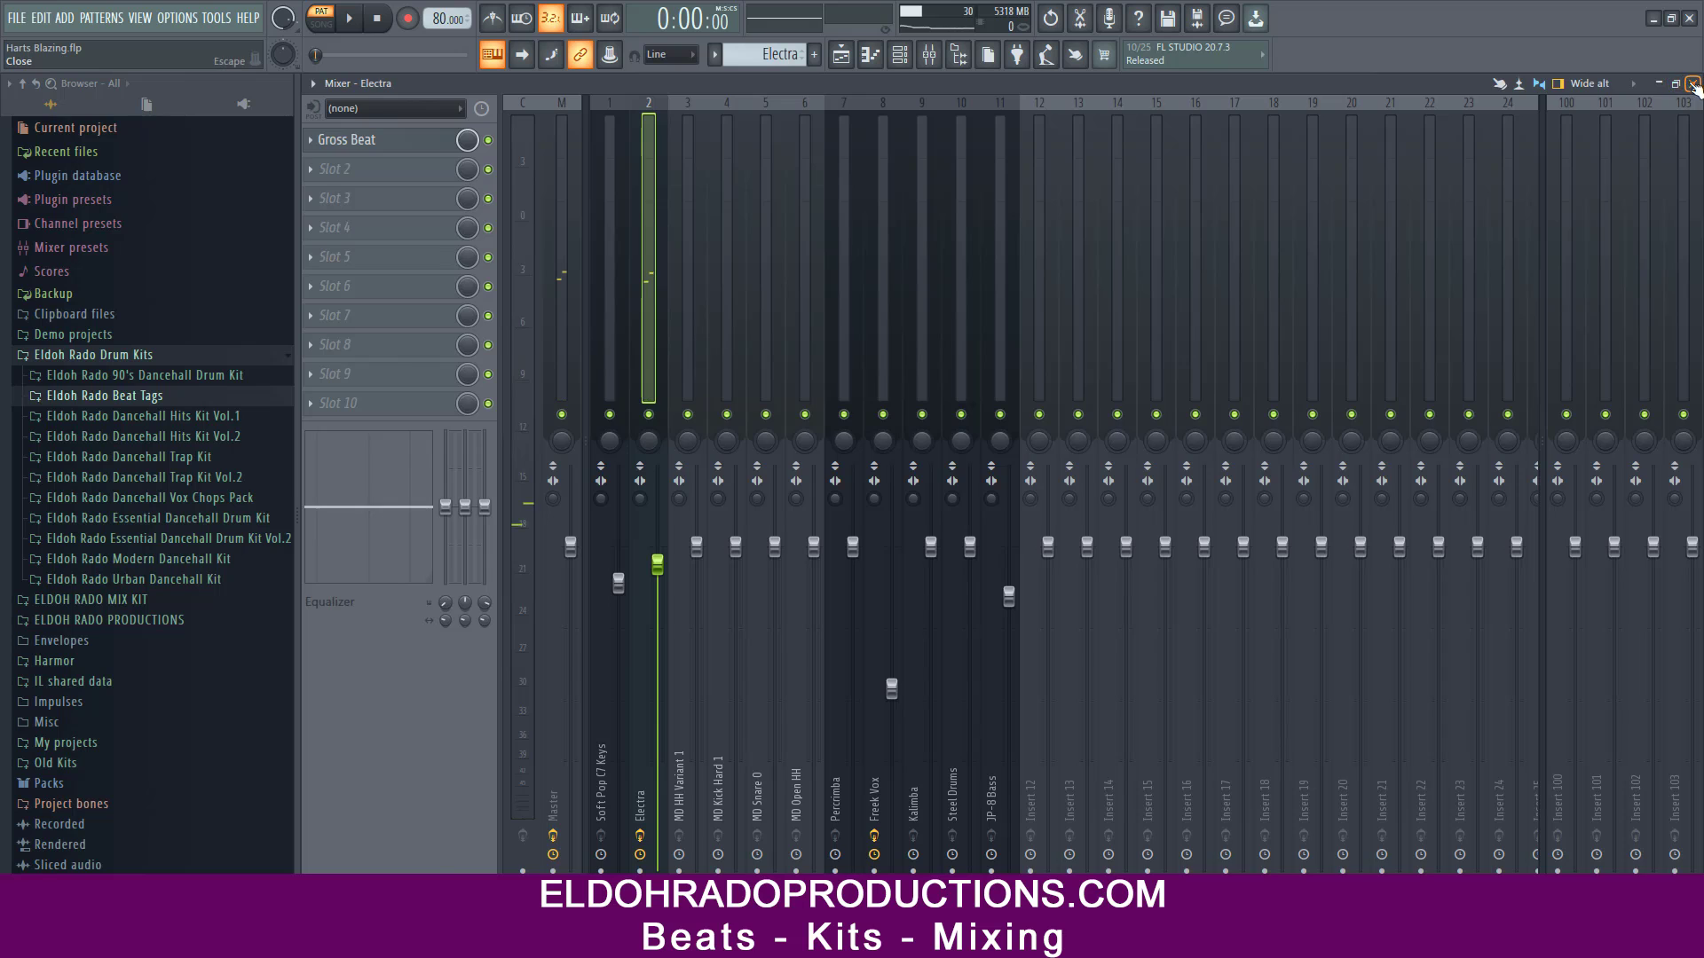
# - Close the mixer and the Electra instrument, and view the Percrimba pattern's Korg Wavestation patch
pyautogui.click(1693, 84)
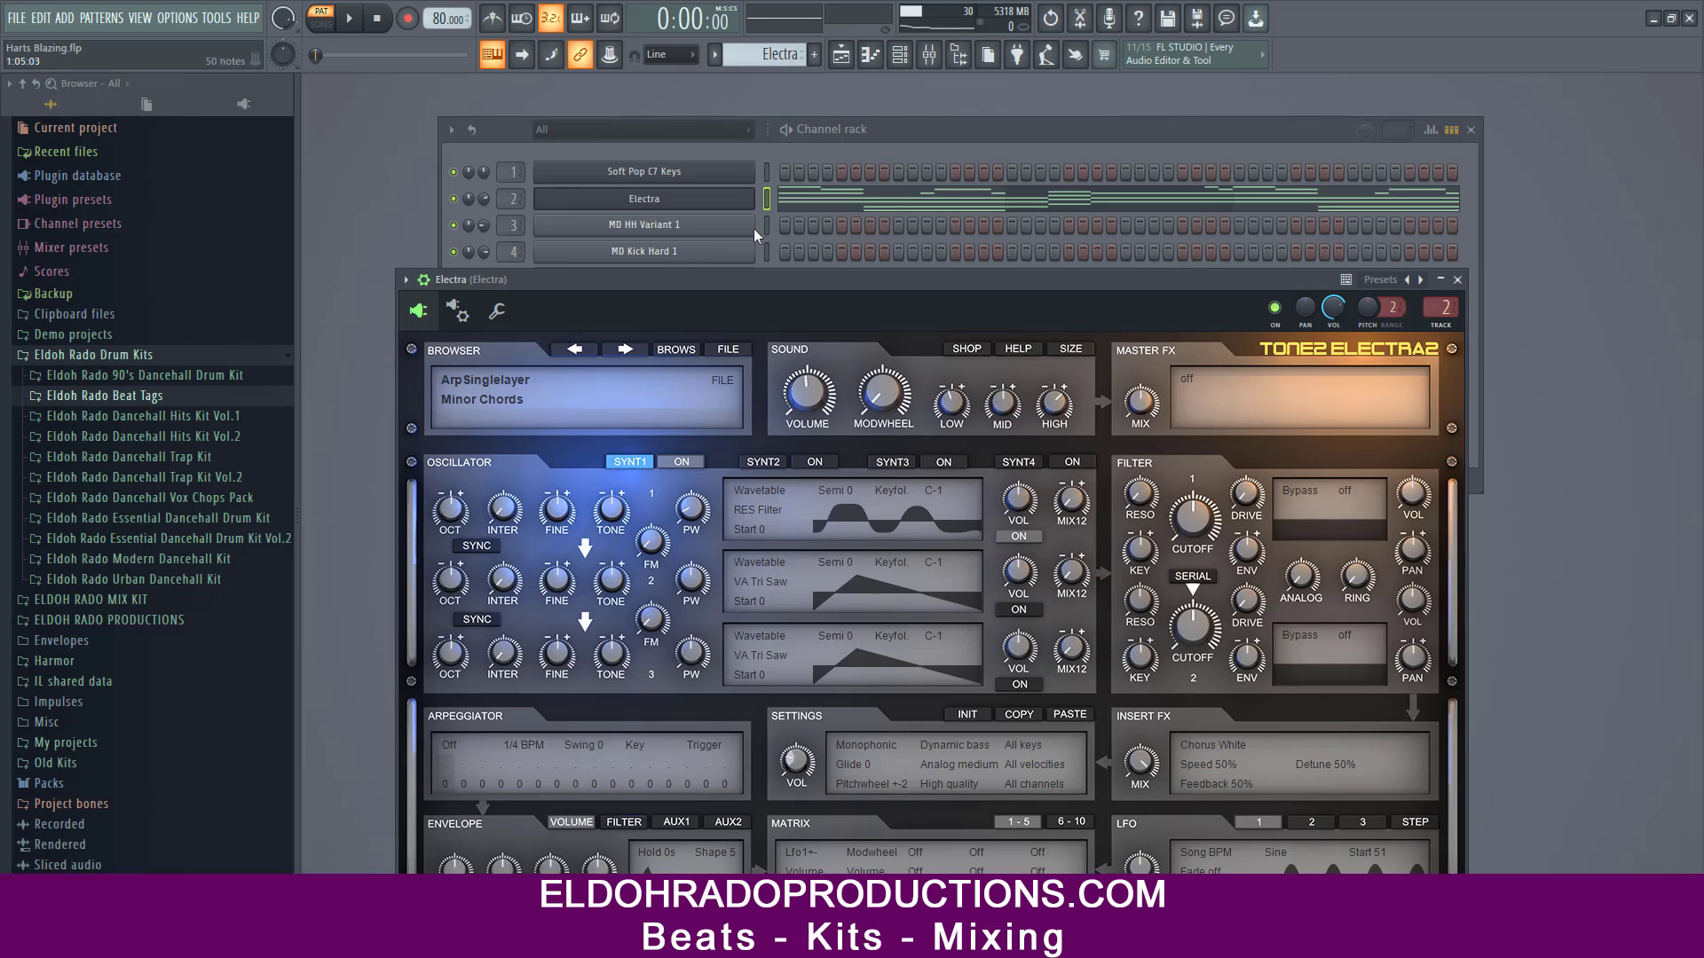
pyautogui.click(1458, 279)
pyautogui.click(718, 56)
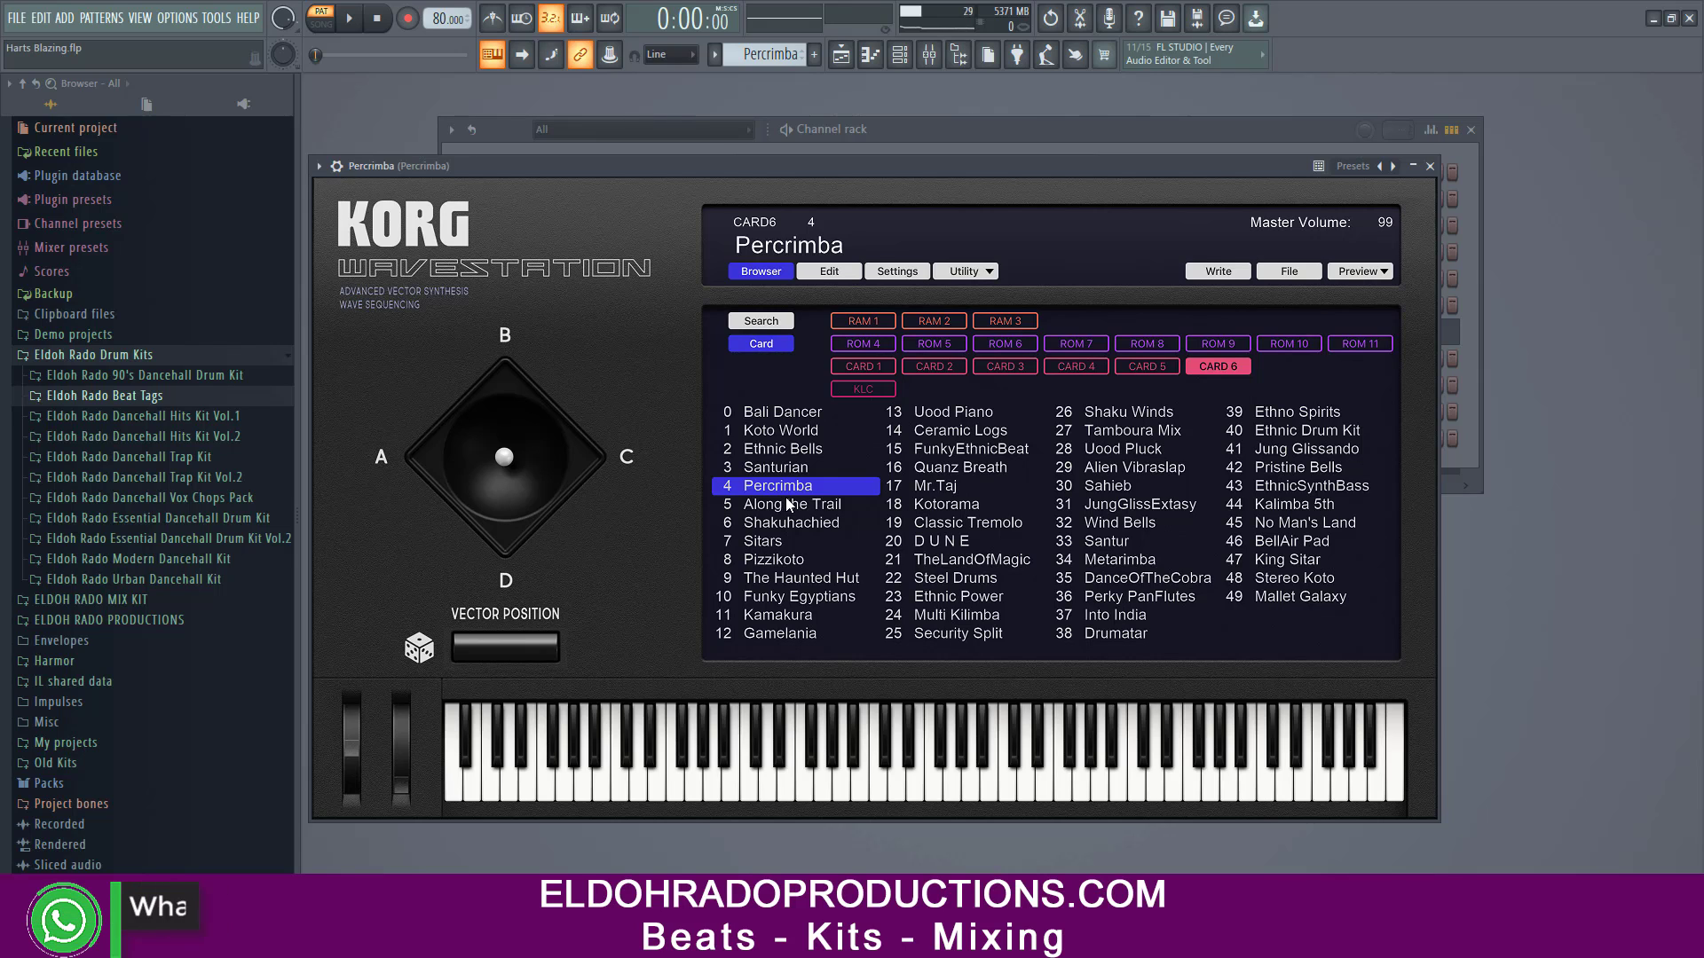
pyautogui.click(1430, 166)
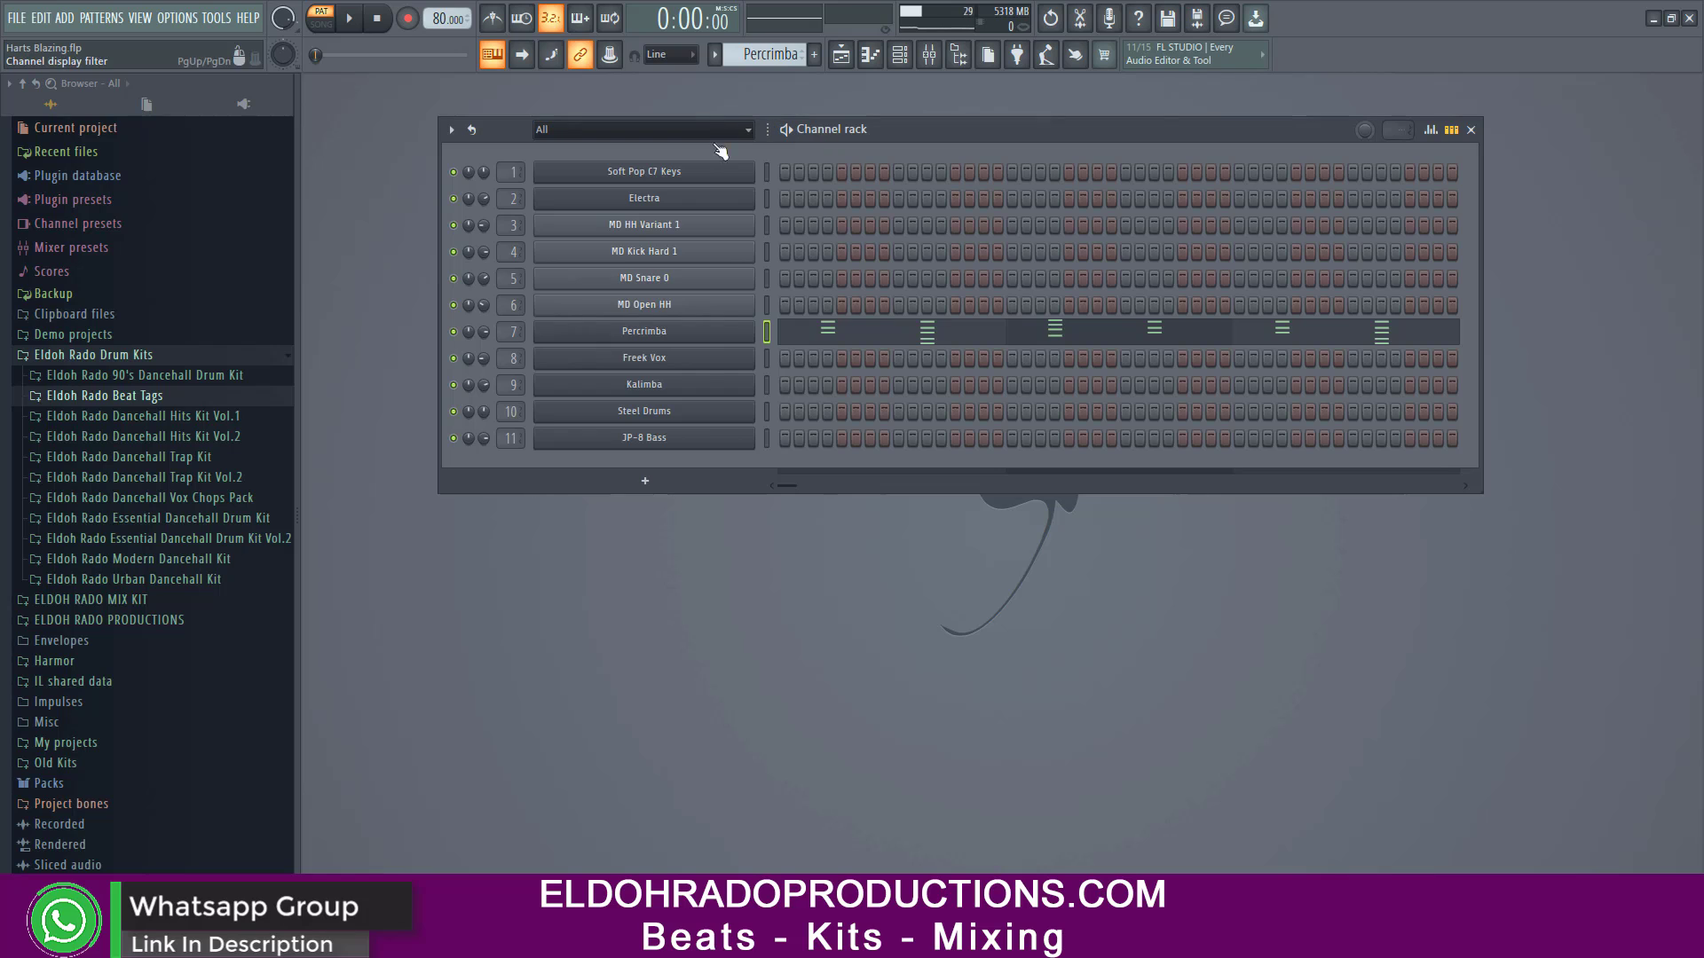
# - Open the Percrimba channel's notes in the piano roll and play the pattern through
pyautogui.rightClick(714, 334)
pyautogui.click(743, 332)
pyautogui.press('space')
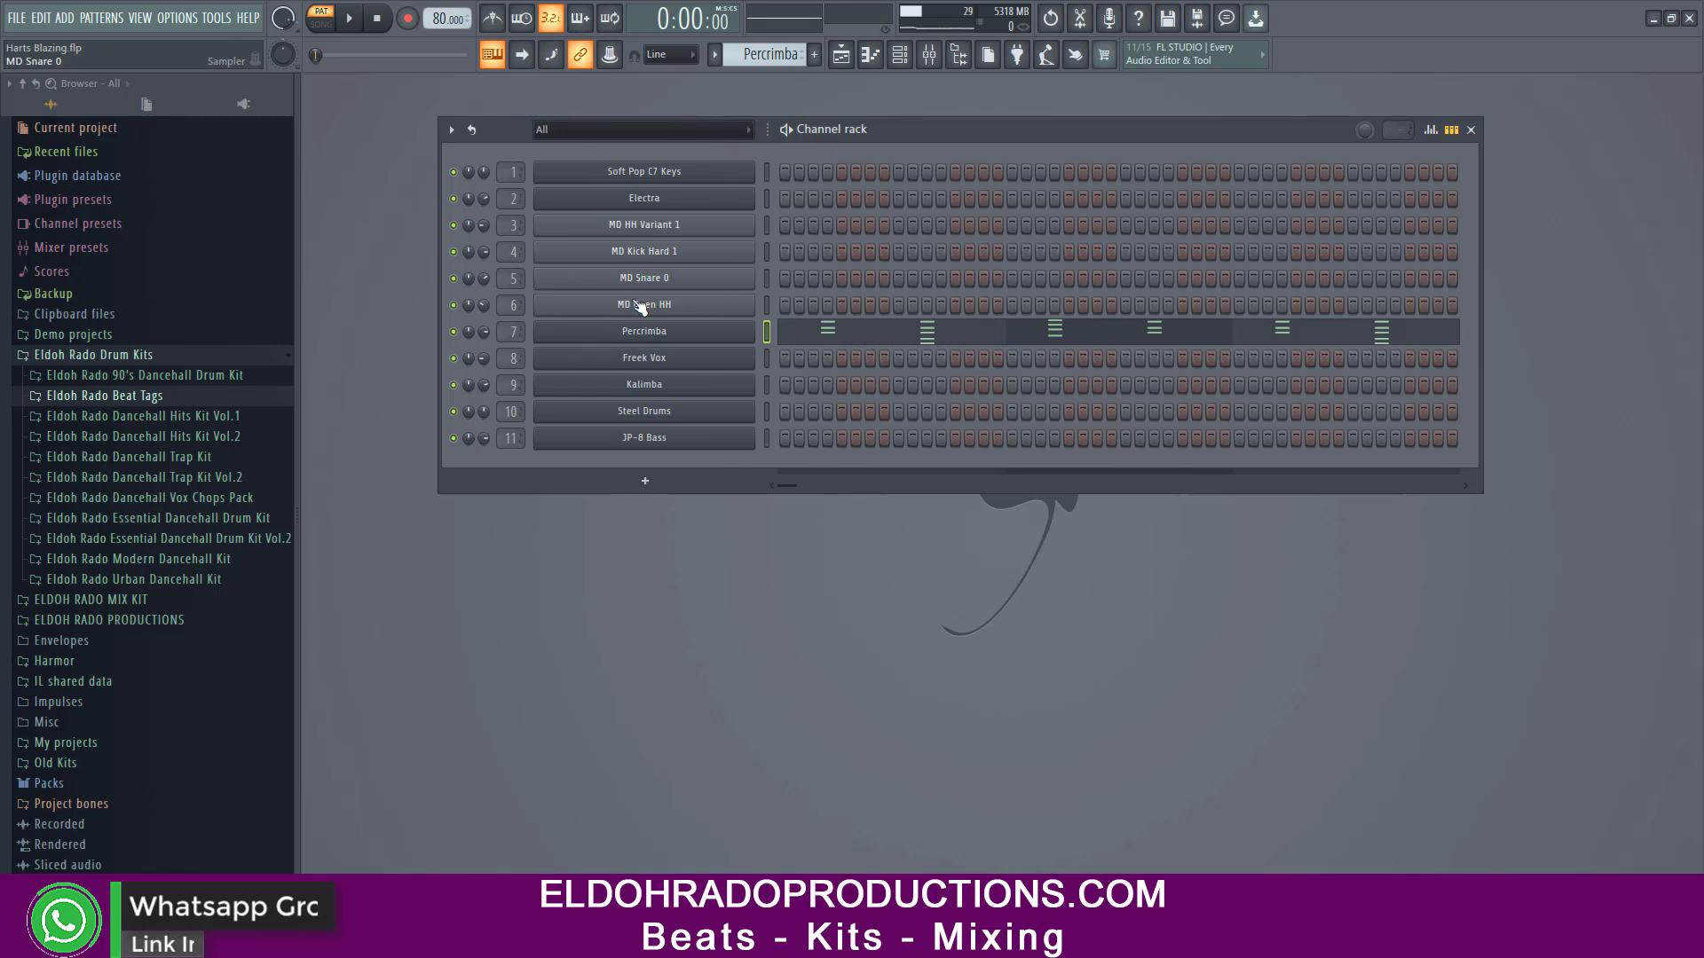
pyautogui.press('F7')
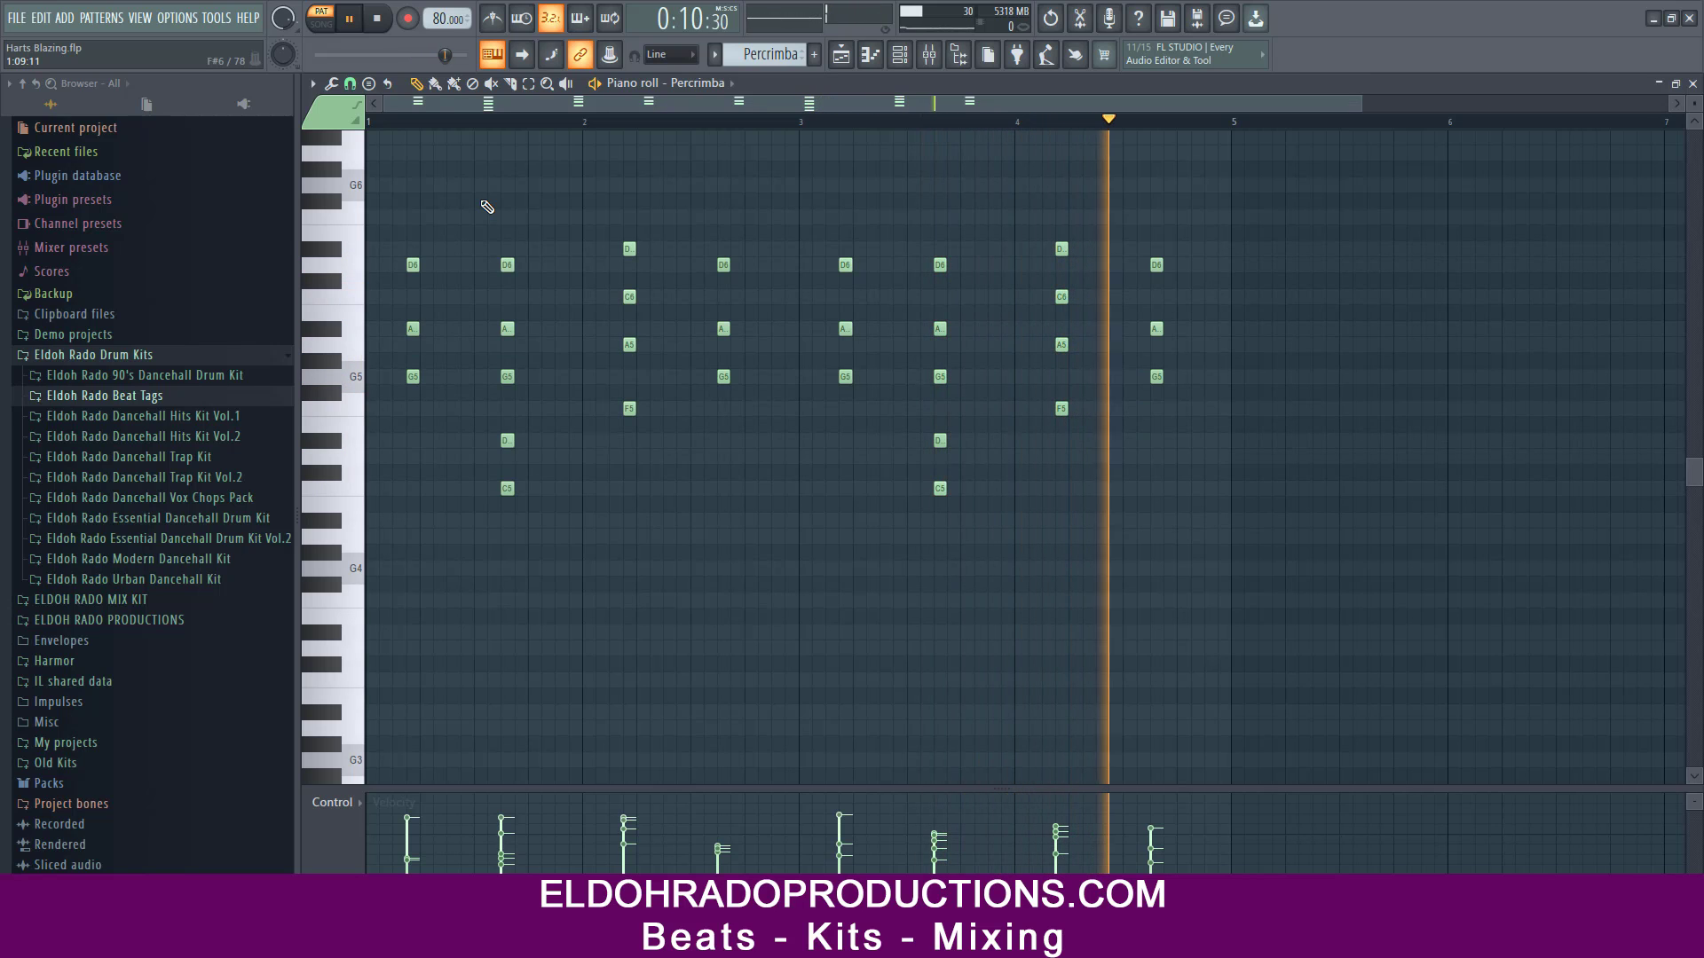
pyautogui.press('space')
pyautogui.click(1694, 84)
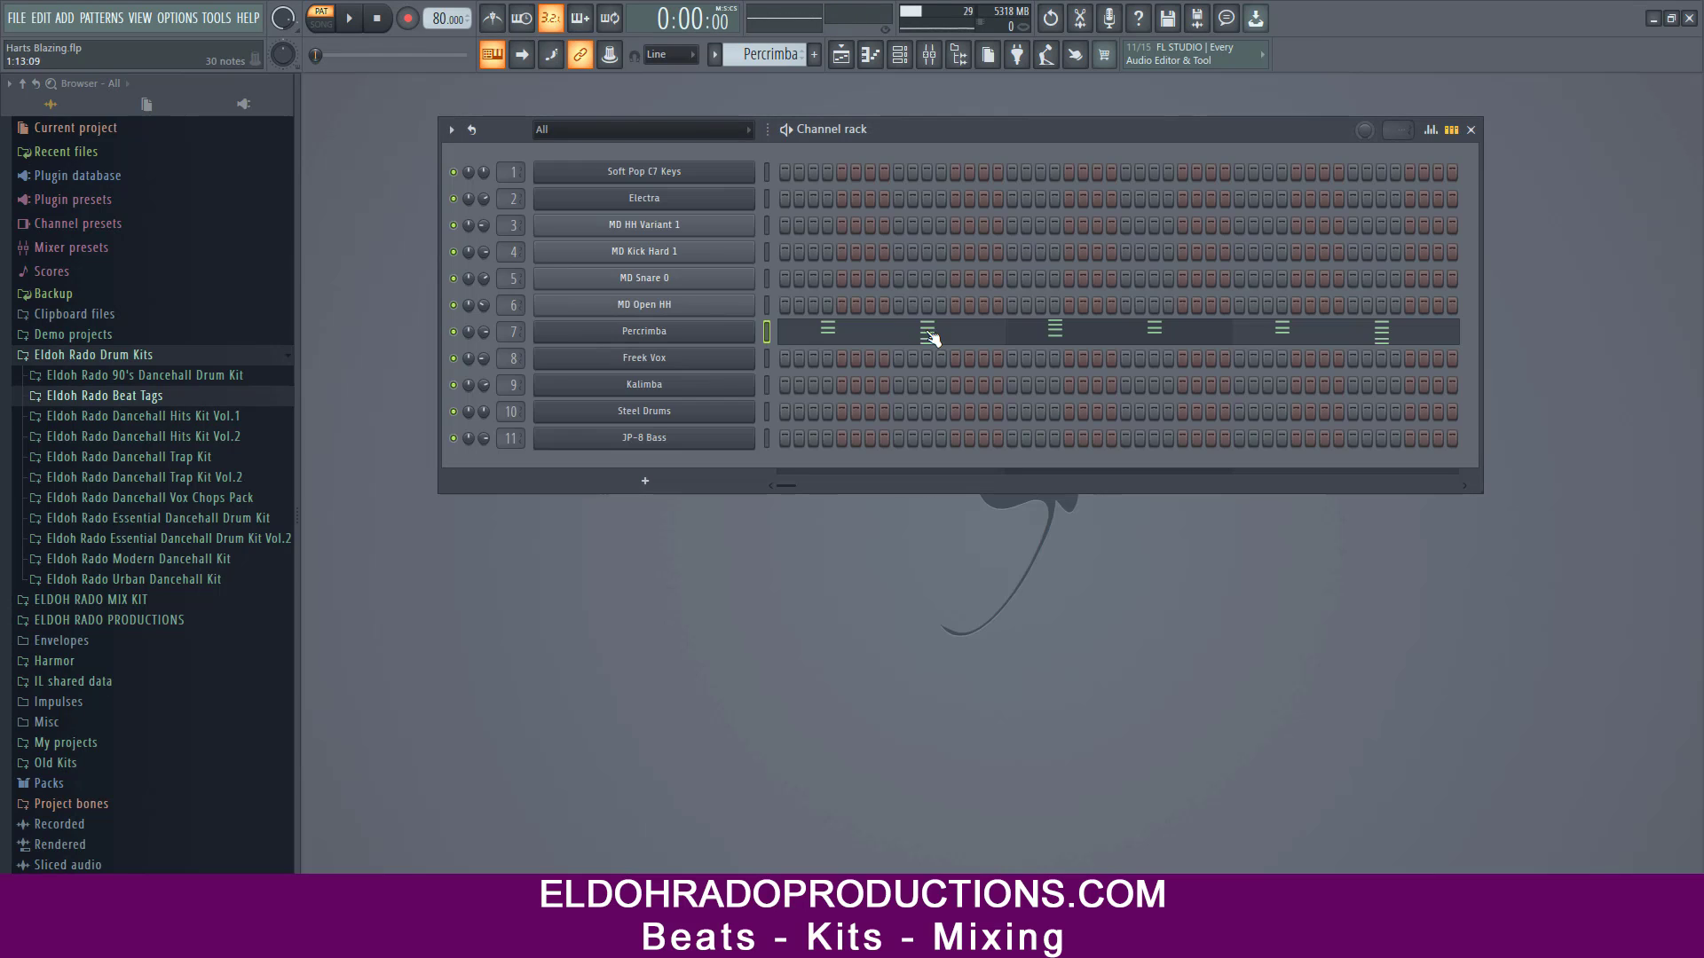
# - Switch to the Freek Vox pattern and open the channel's notes in the piano roll
pyautogui.click(714, 56)
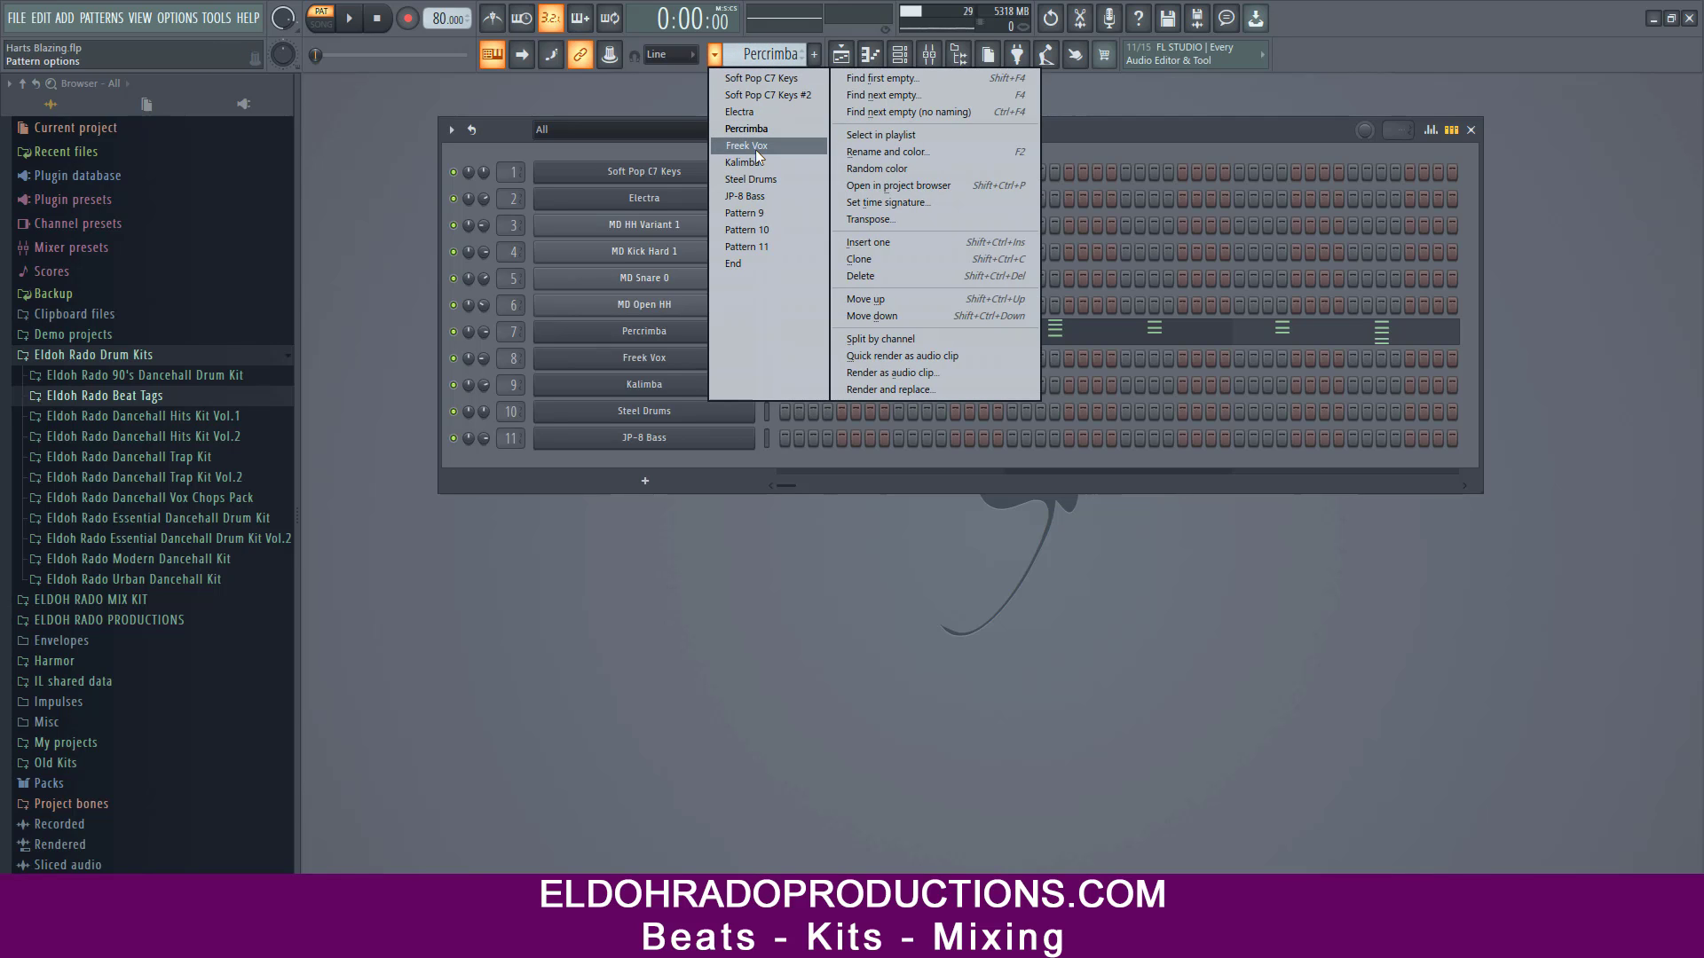
pyautogui.click(761, 147)
pyautogui.rightClick(754, 358)
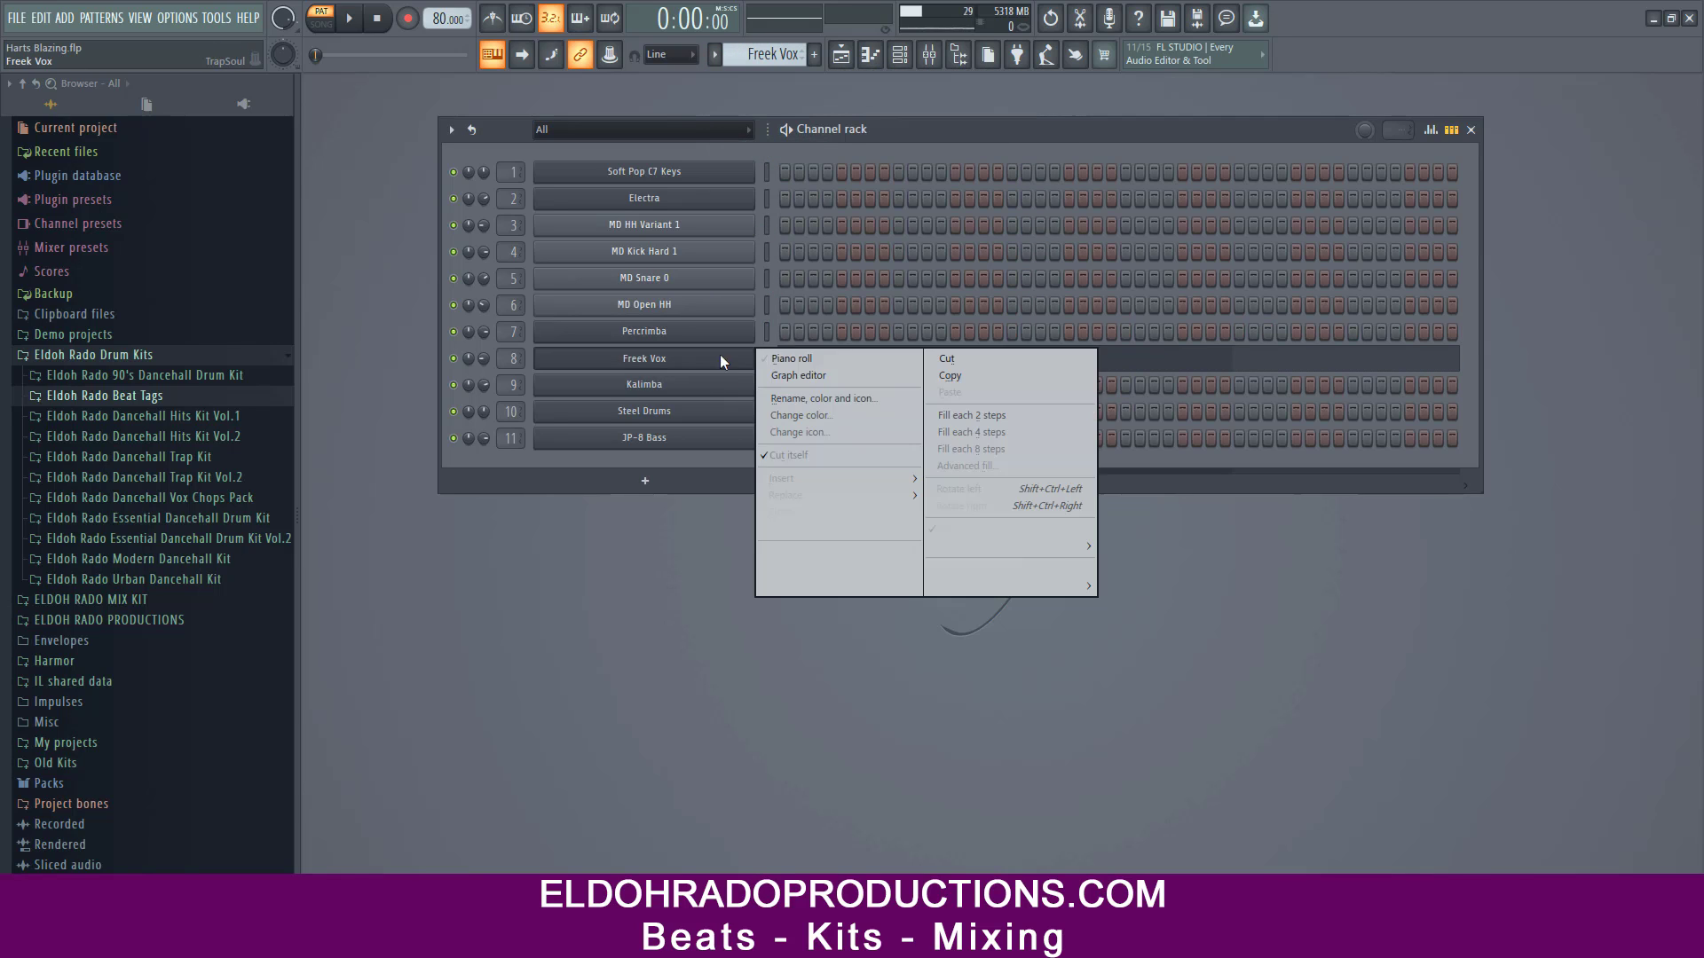
pyautogui.click(780, 356)
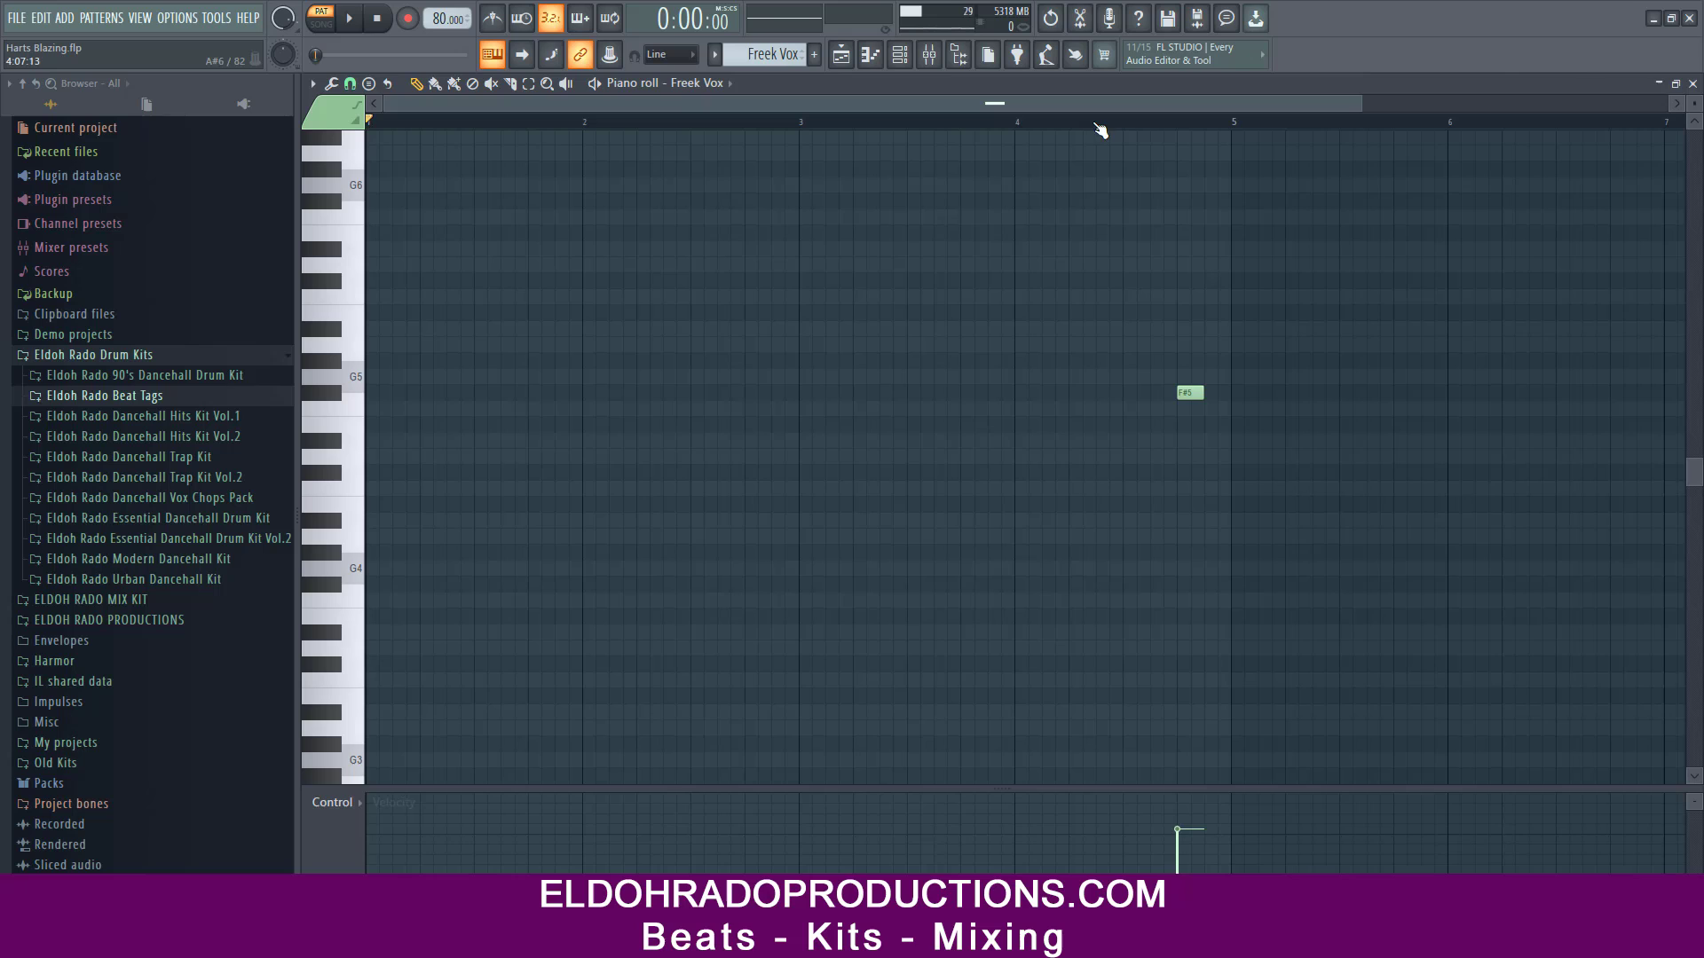
# - Inspect the ValhallaVintageVerb and Echo Cat effects on the Freek Vox mixer track, and play the pattern around its single note
pyautogui.click(929, 54)
pyautogui.click(405, 153)
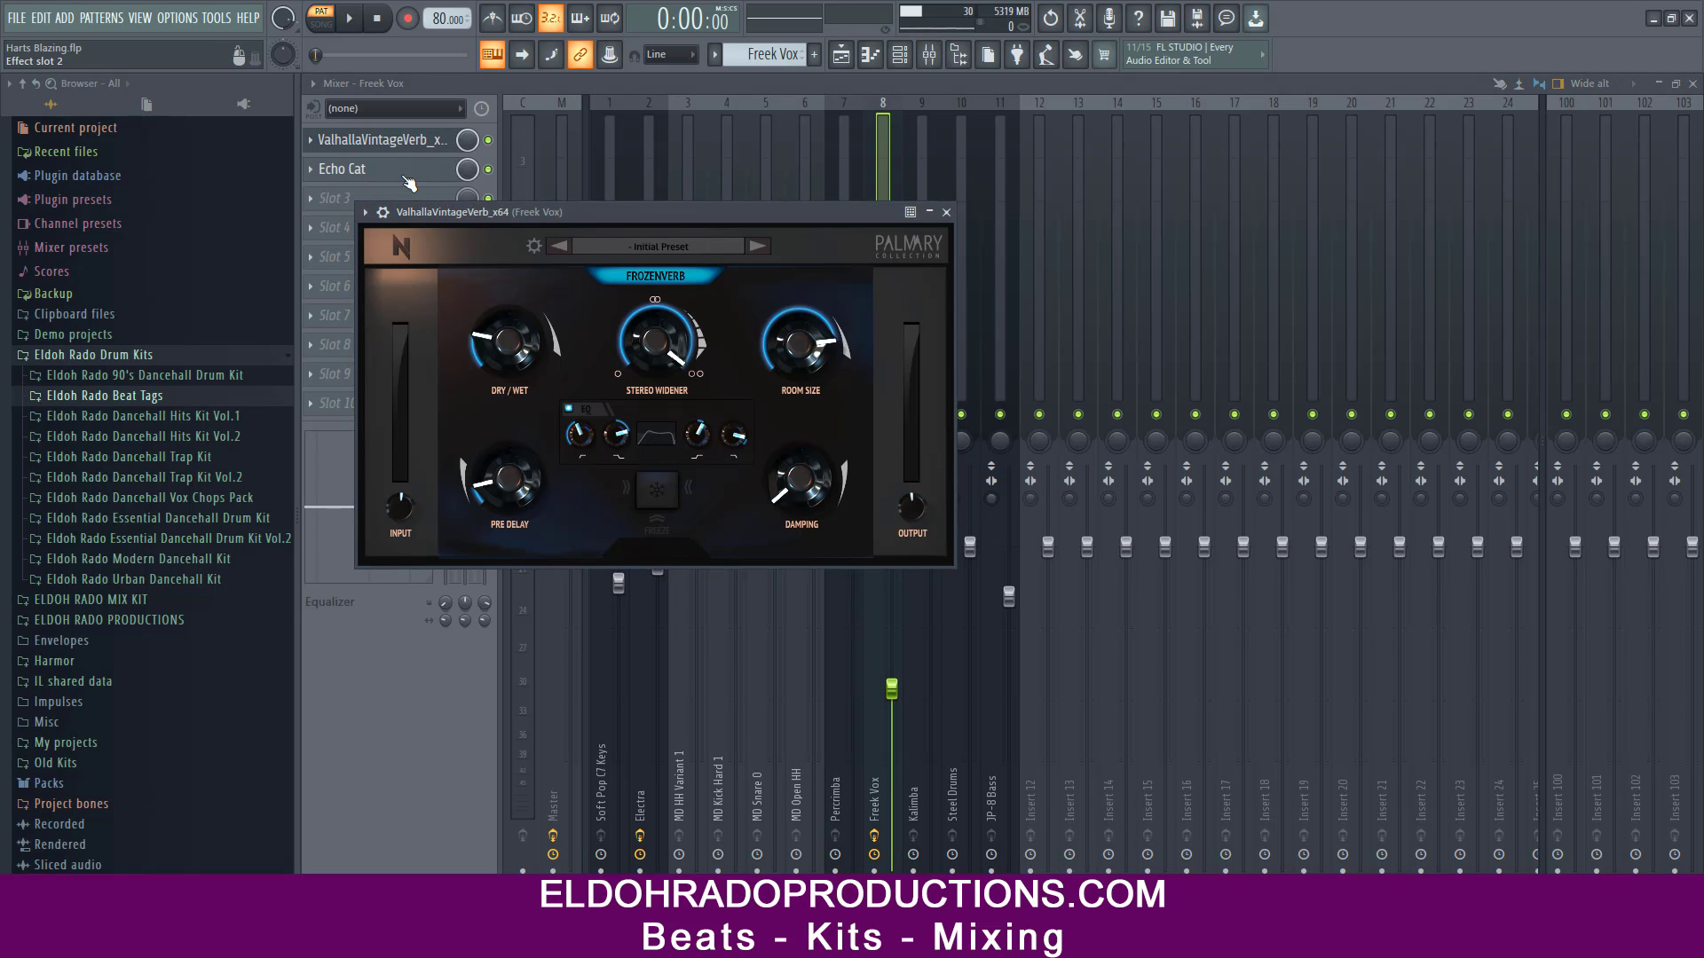
pyautogui.click(408, 181)
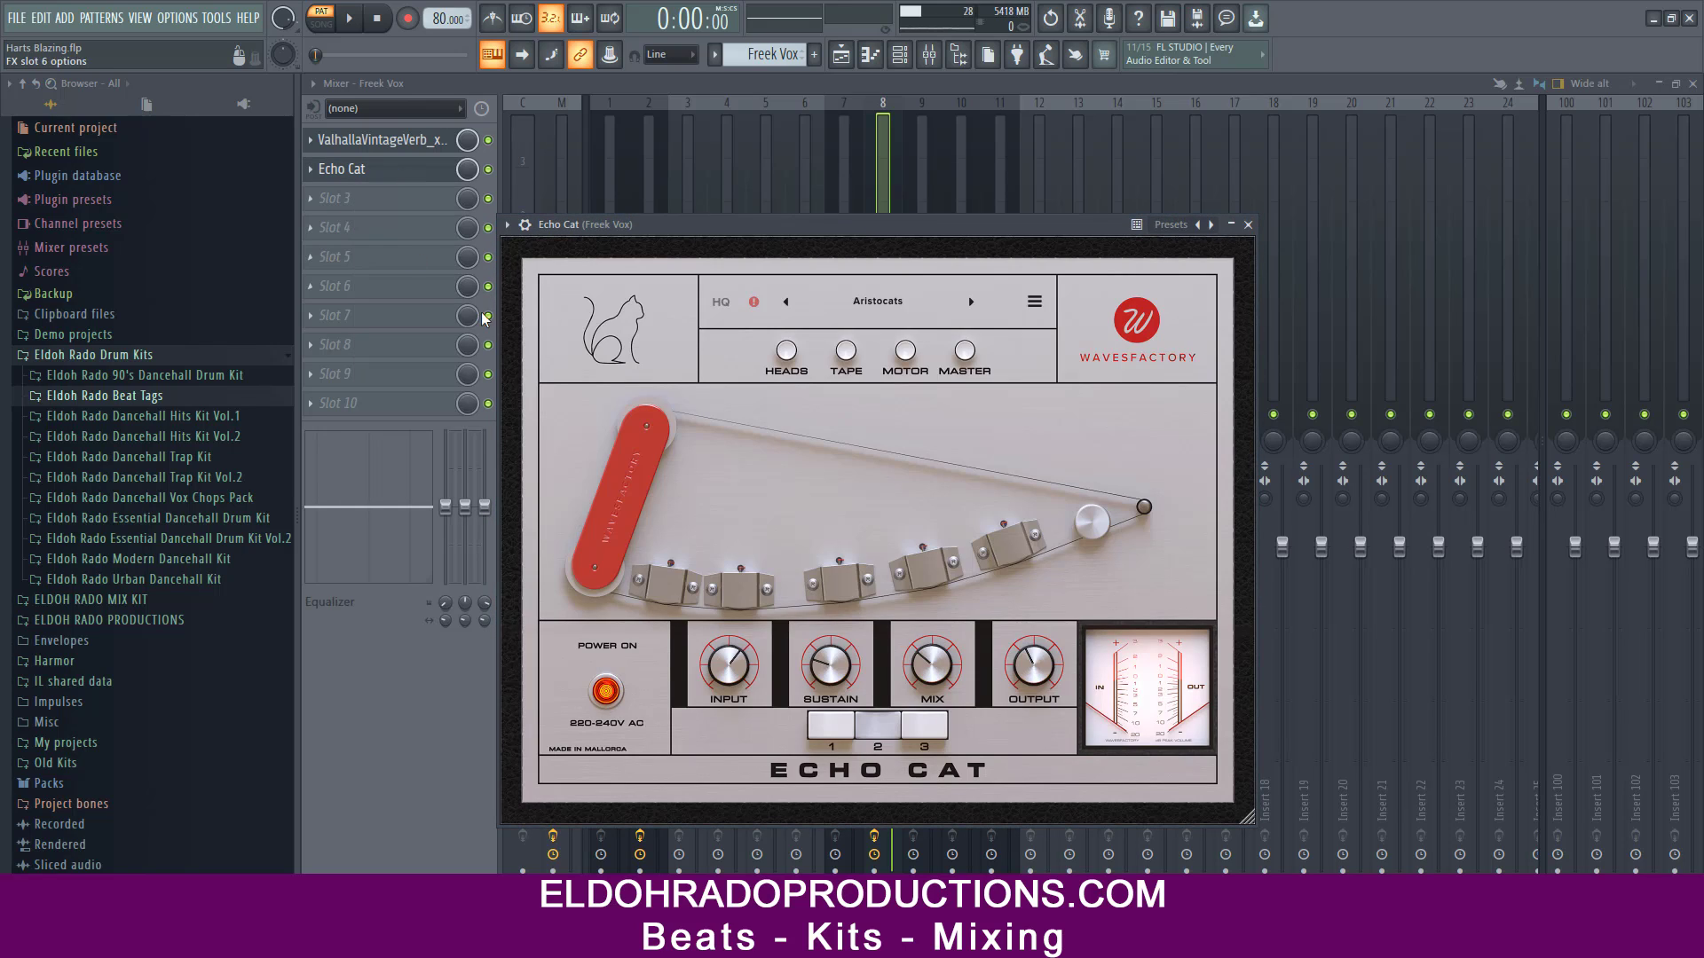
pyautogui.click(1249, 225)
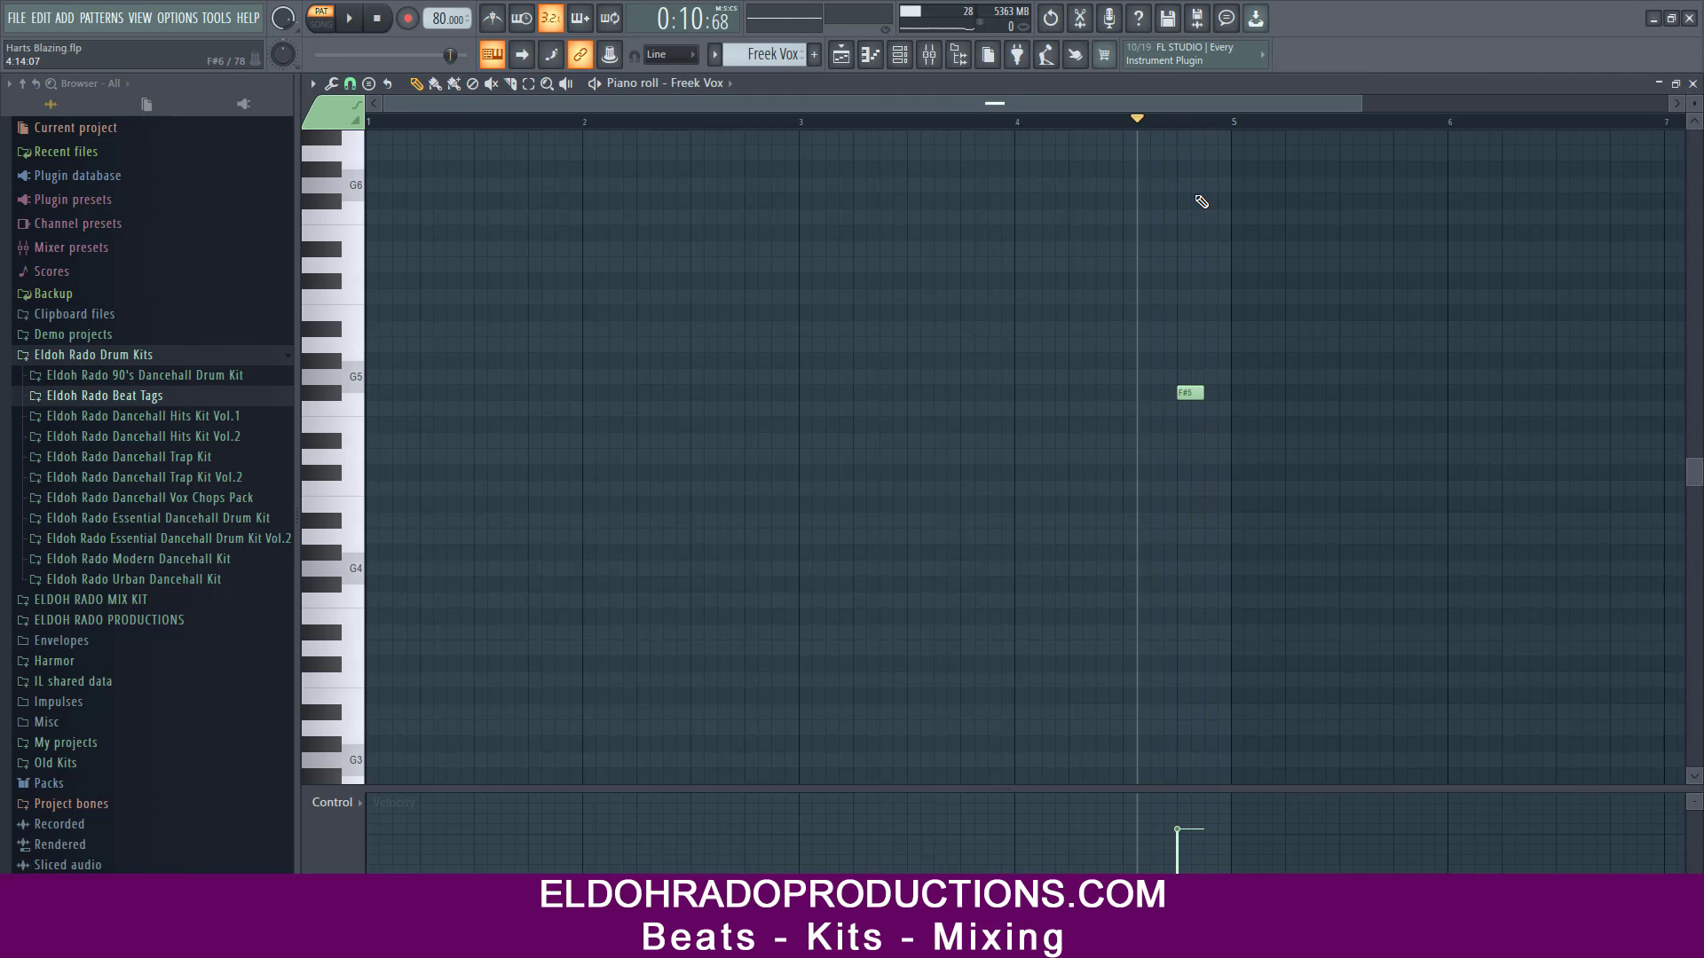
pyautogui.press('space')
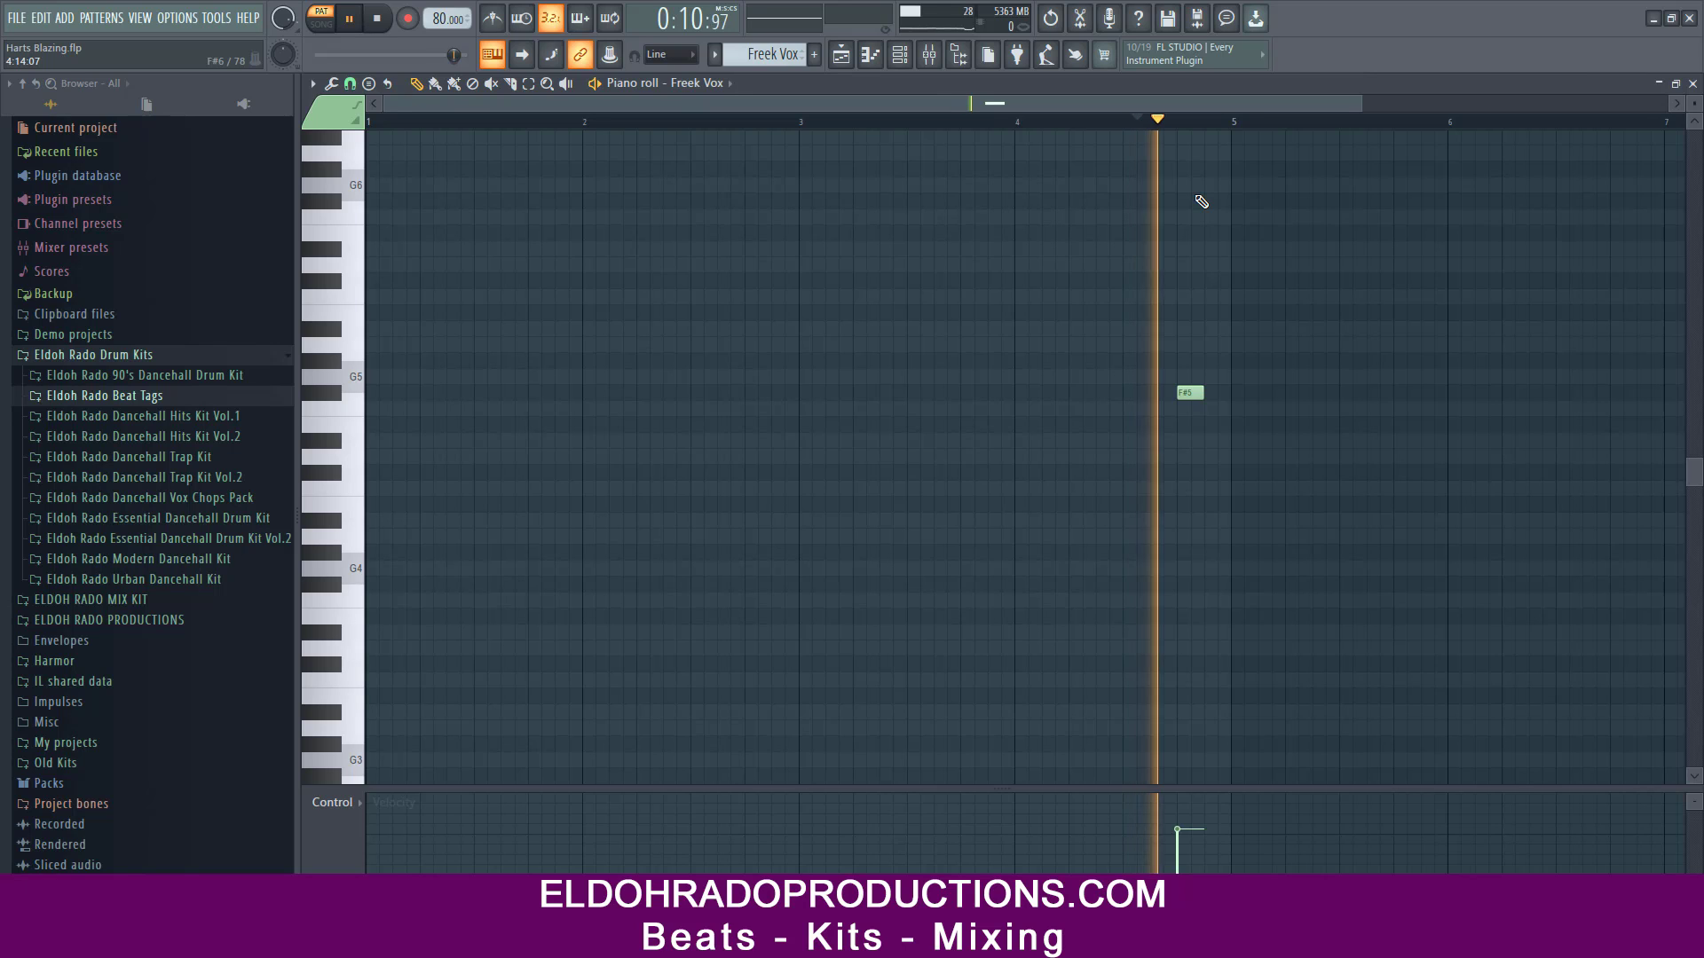
pyautogui.press('space')
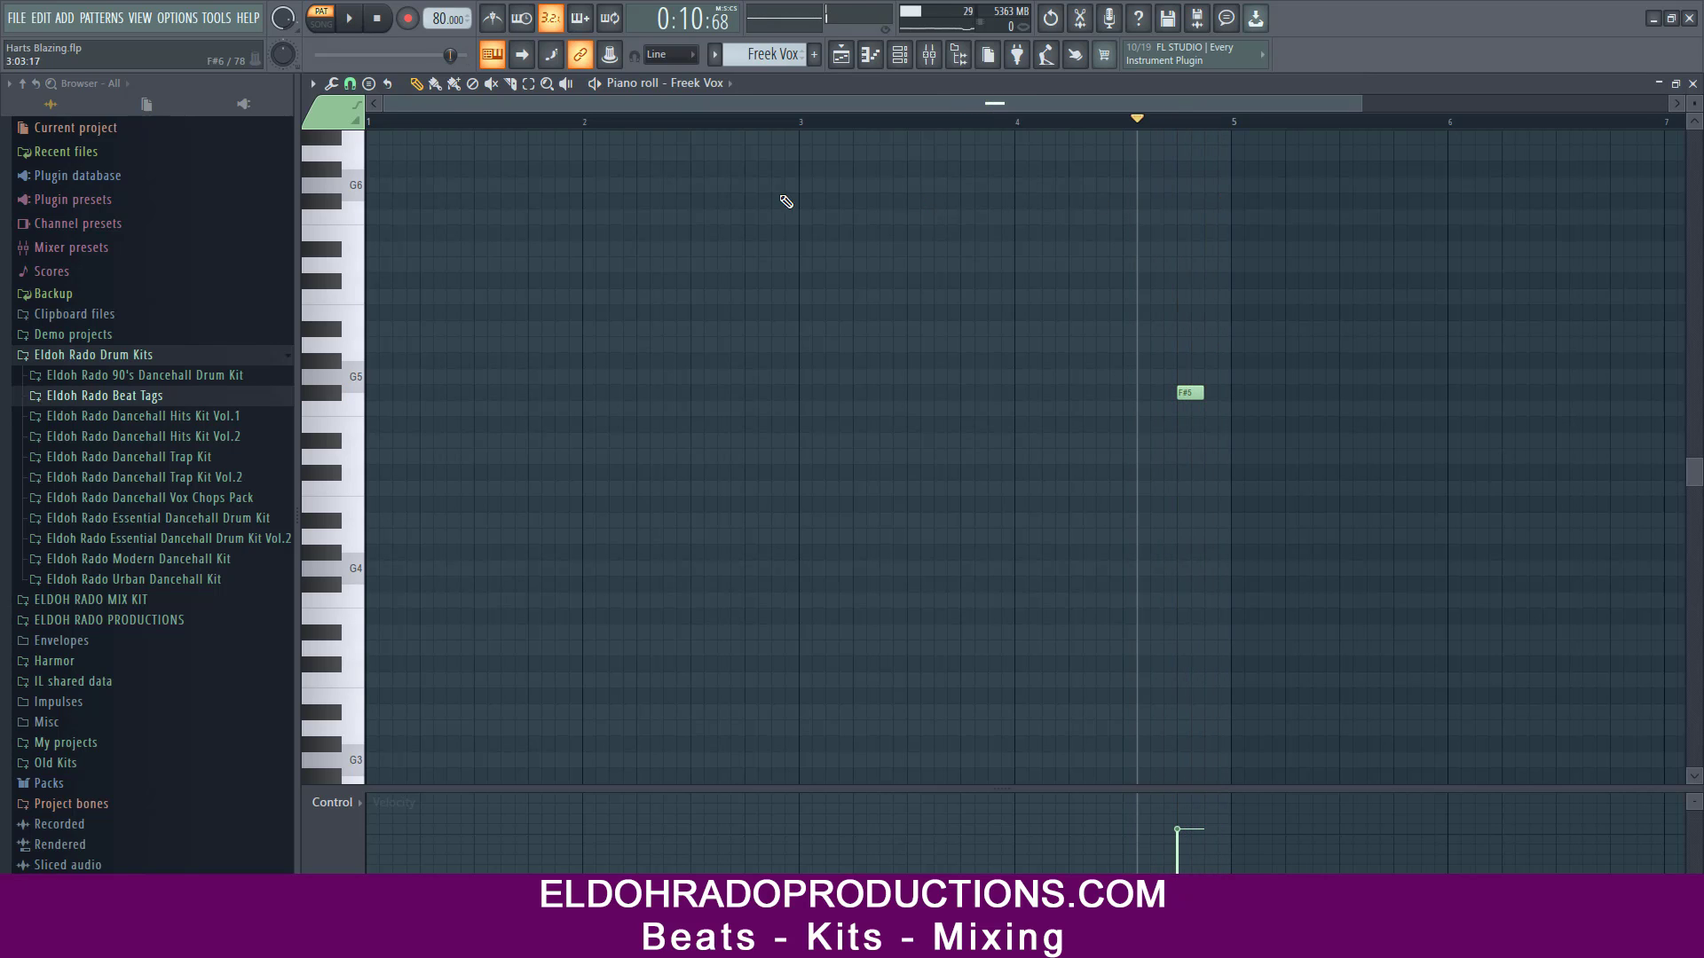
# - Switch to the Kalimba pattern and view the Kalimba channel's Kontakt instrument
pyautogui.click(772, 54)
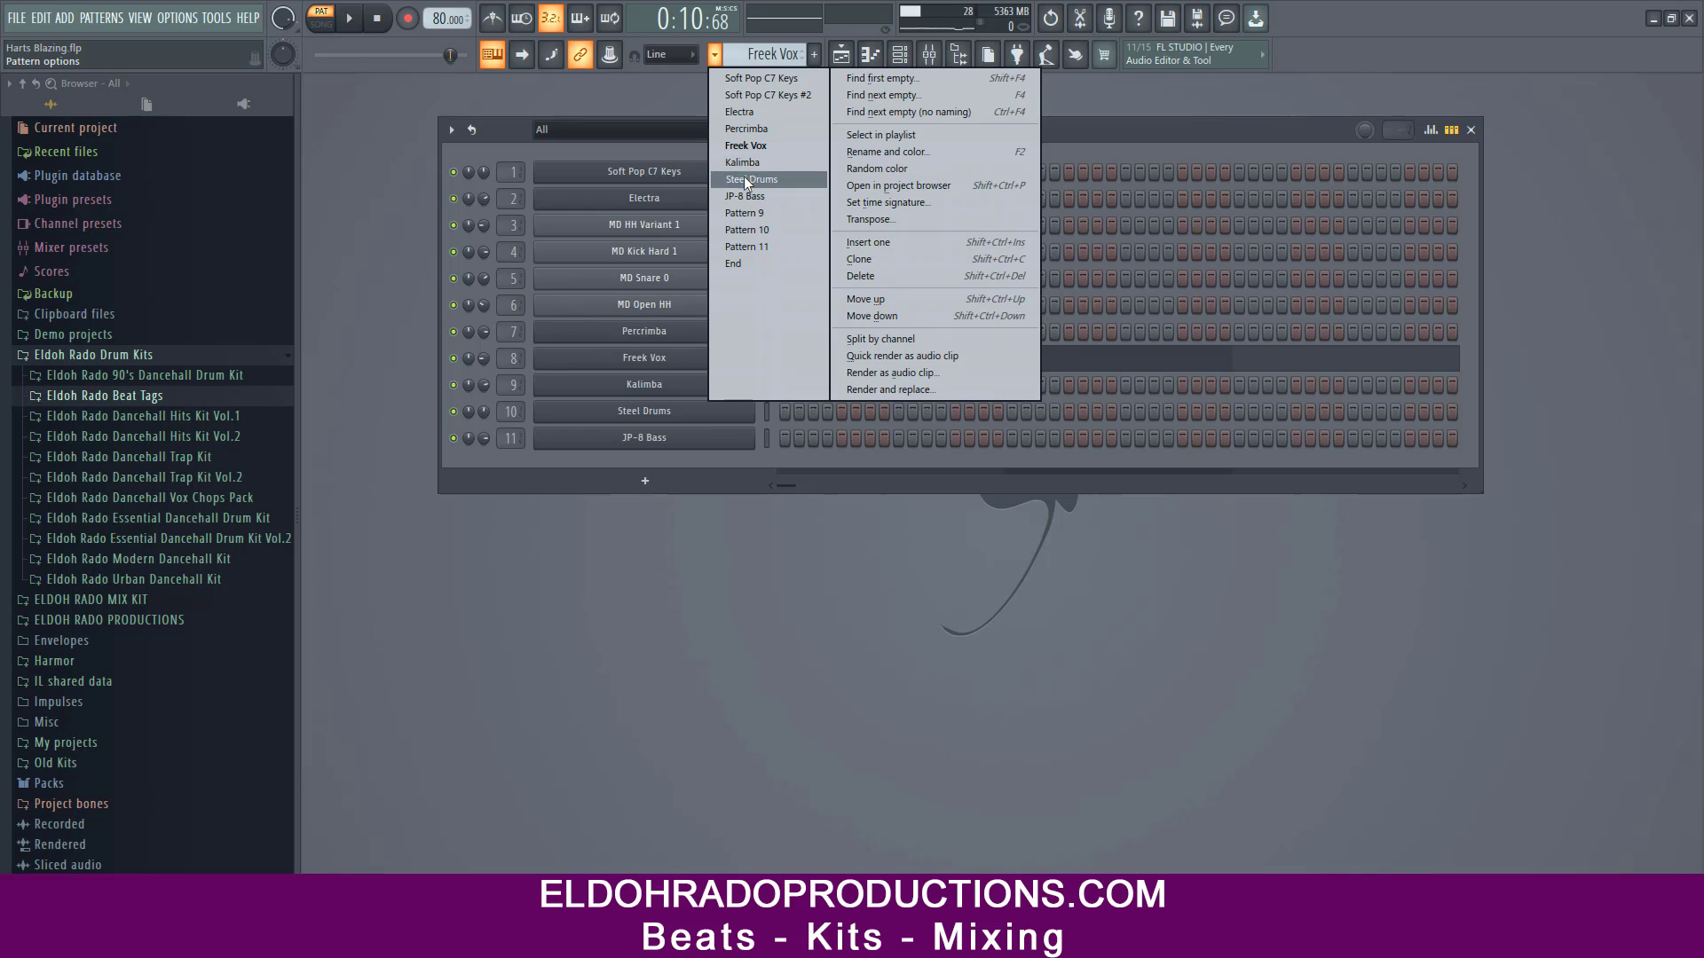
pyautogui.click(753, 220)
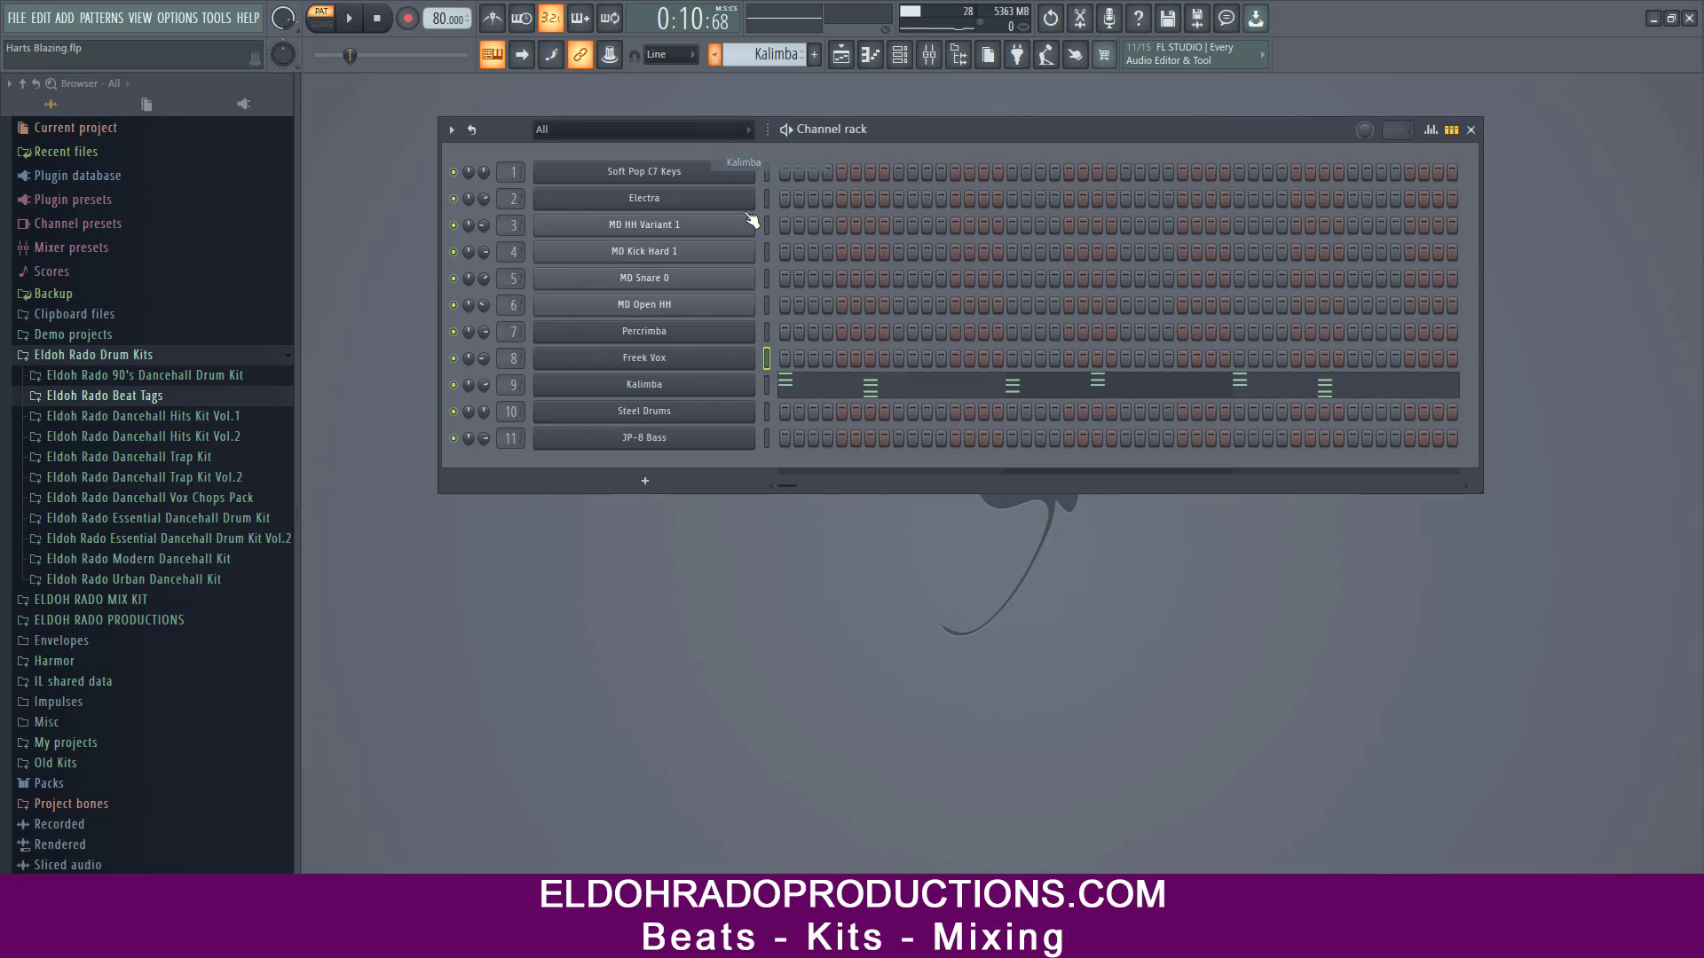
pyautogui.click(689, 391)
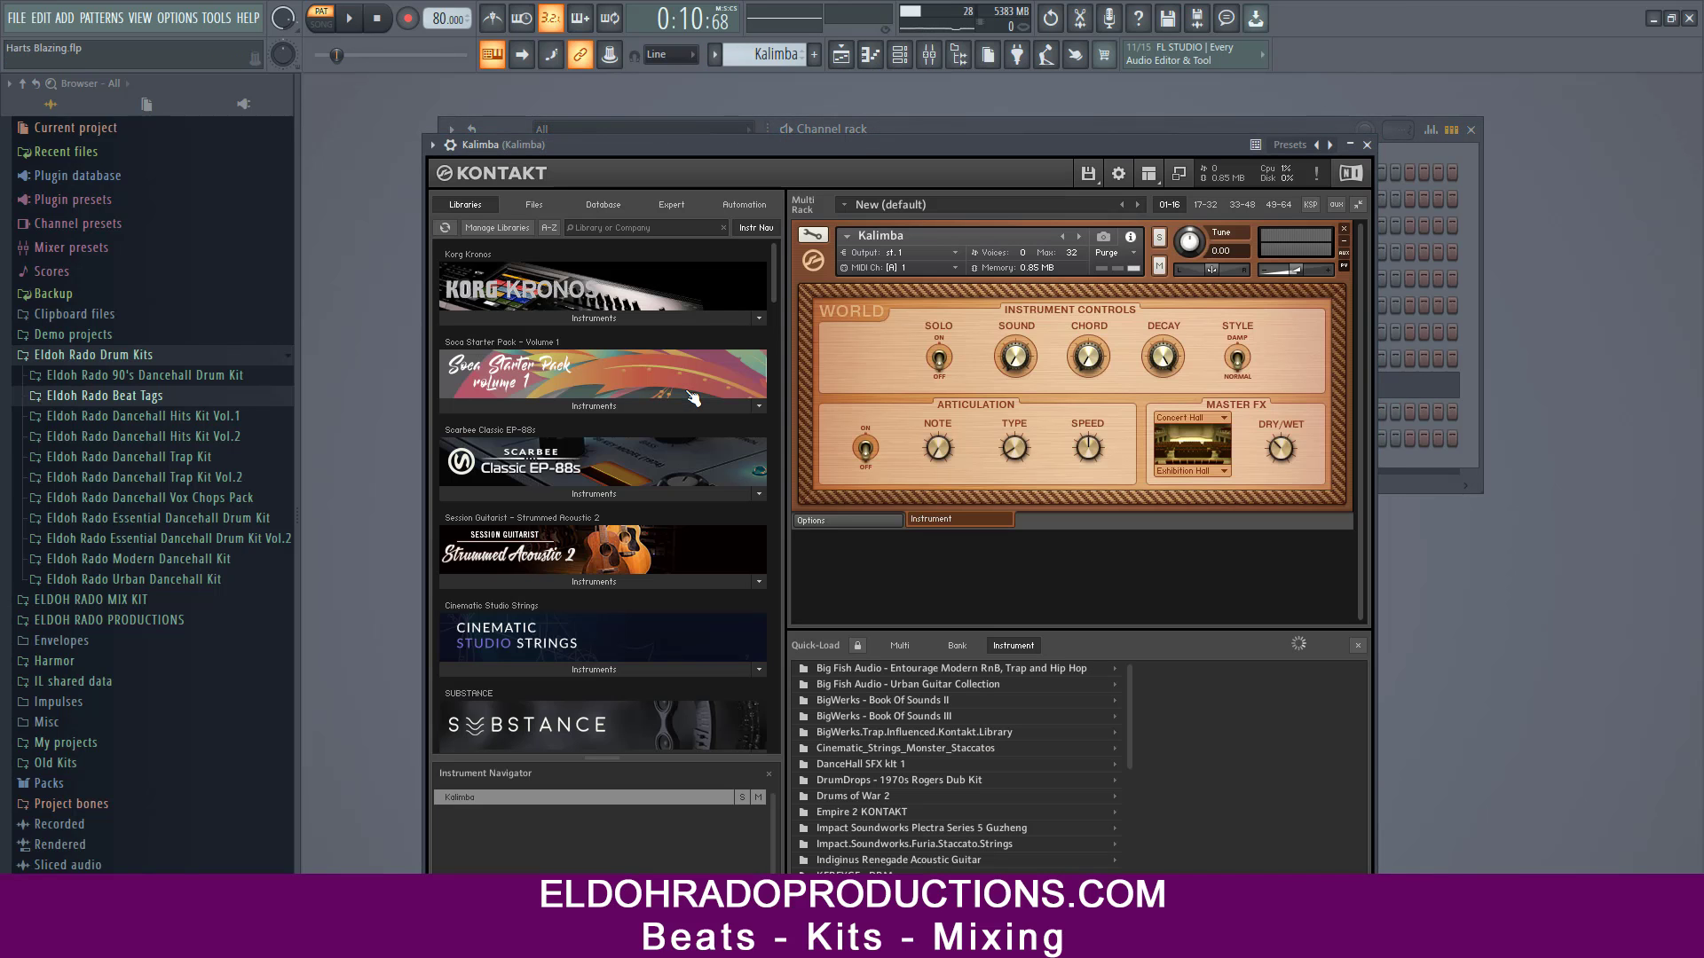
# - Open the Kalimba channel's notes in the piano roll and play the pattern from its start
pyautogui.click(971, 126)
pyautogui.rightClick(760, 383)
pyautogui.click(781, 385)
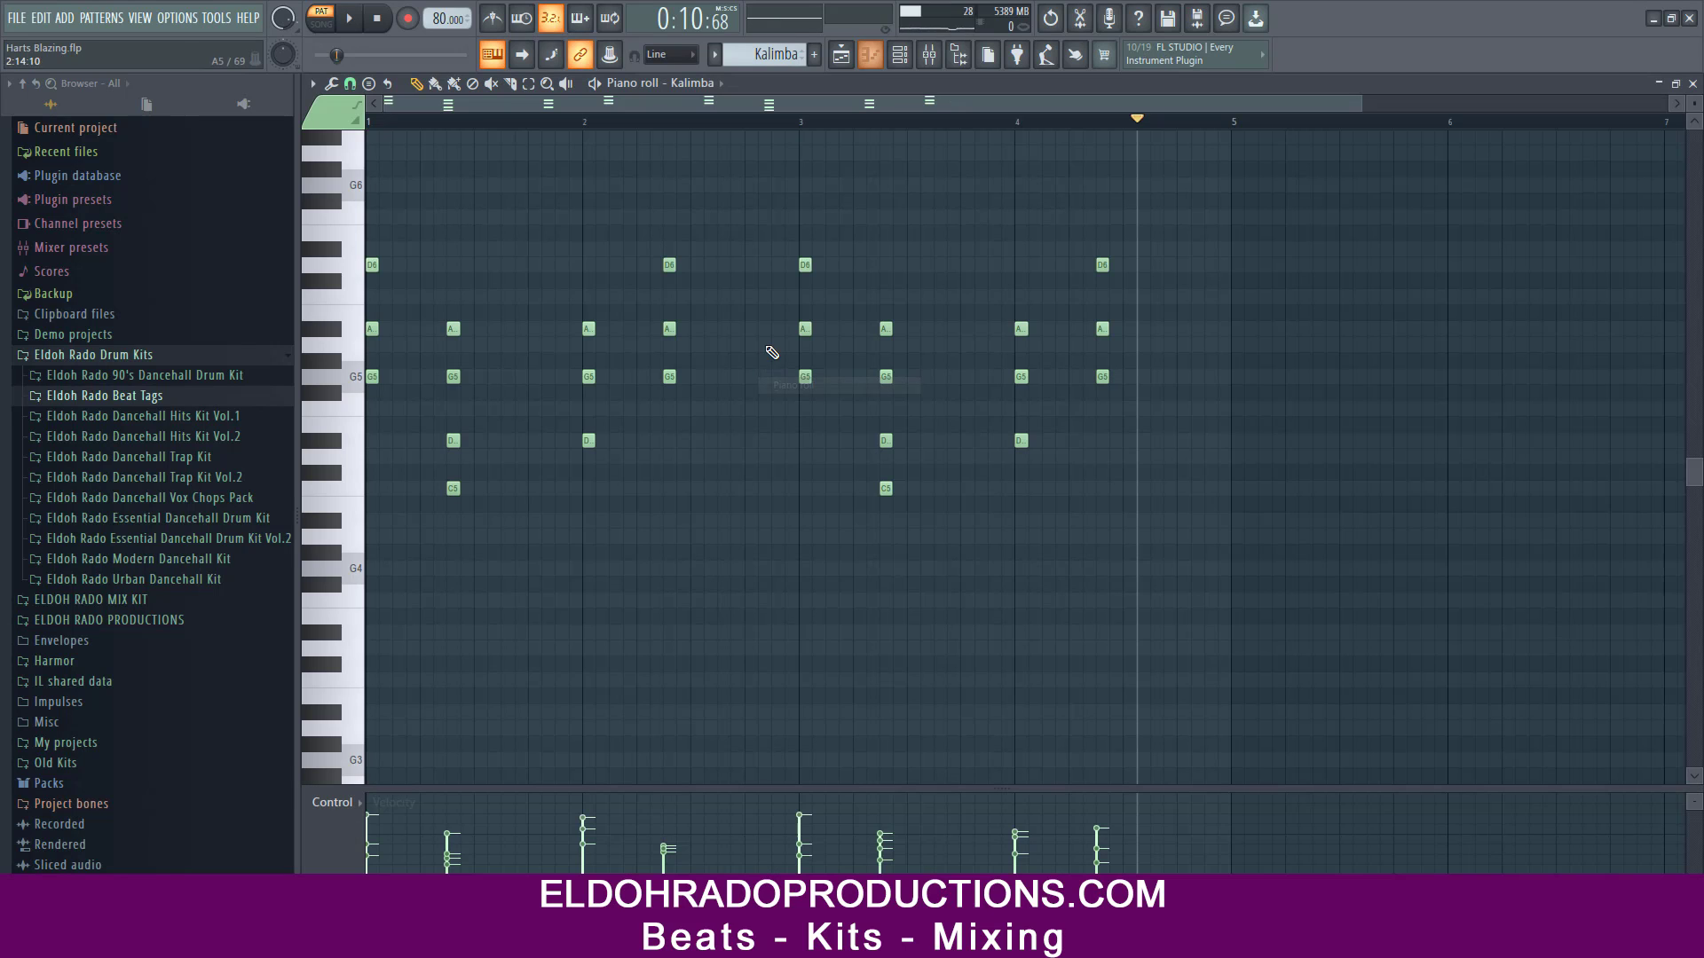
pyautogui.click(387, 19)
pyautogui.press('space')
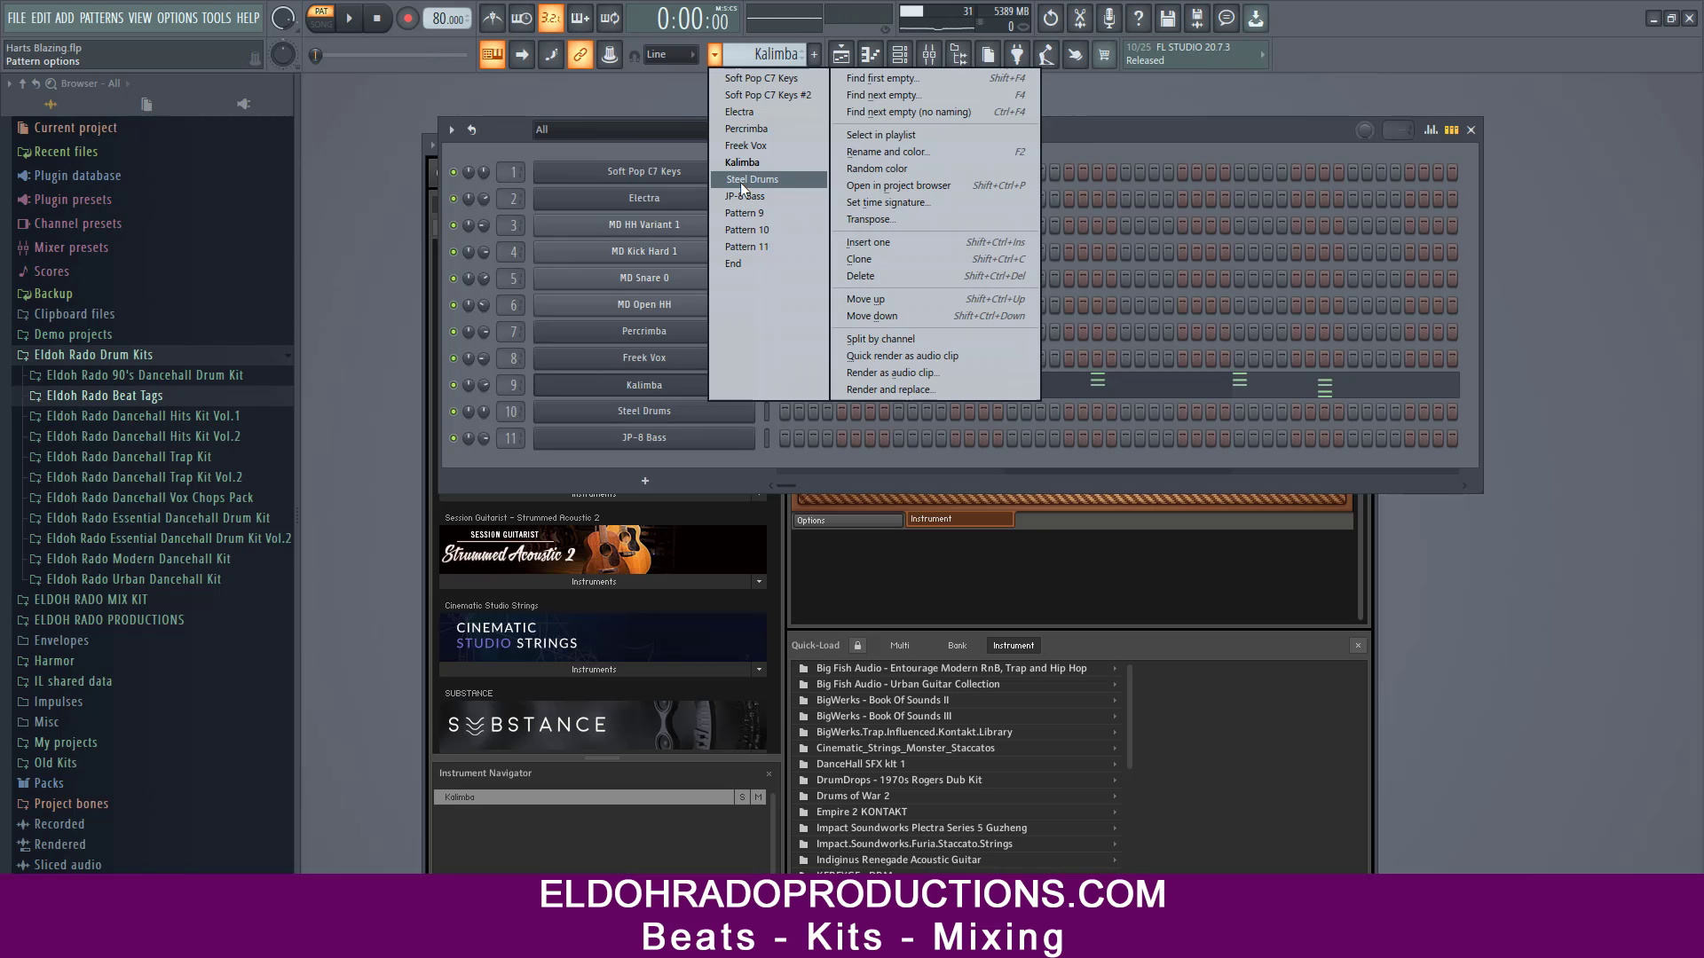
# - Switch to the Steel Drums pattern, view the channel's Kontakt instrument and close it
pyautogui.click(744, 204)
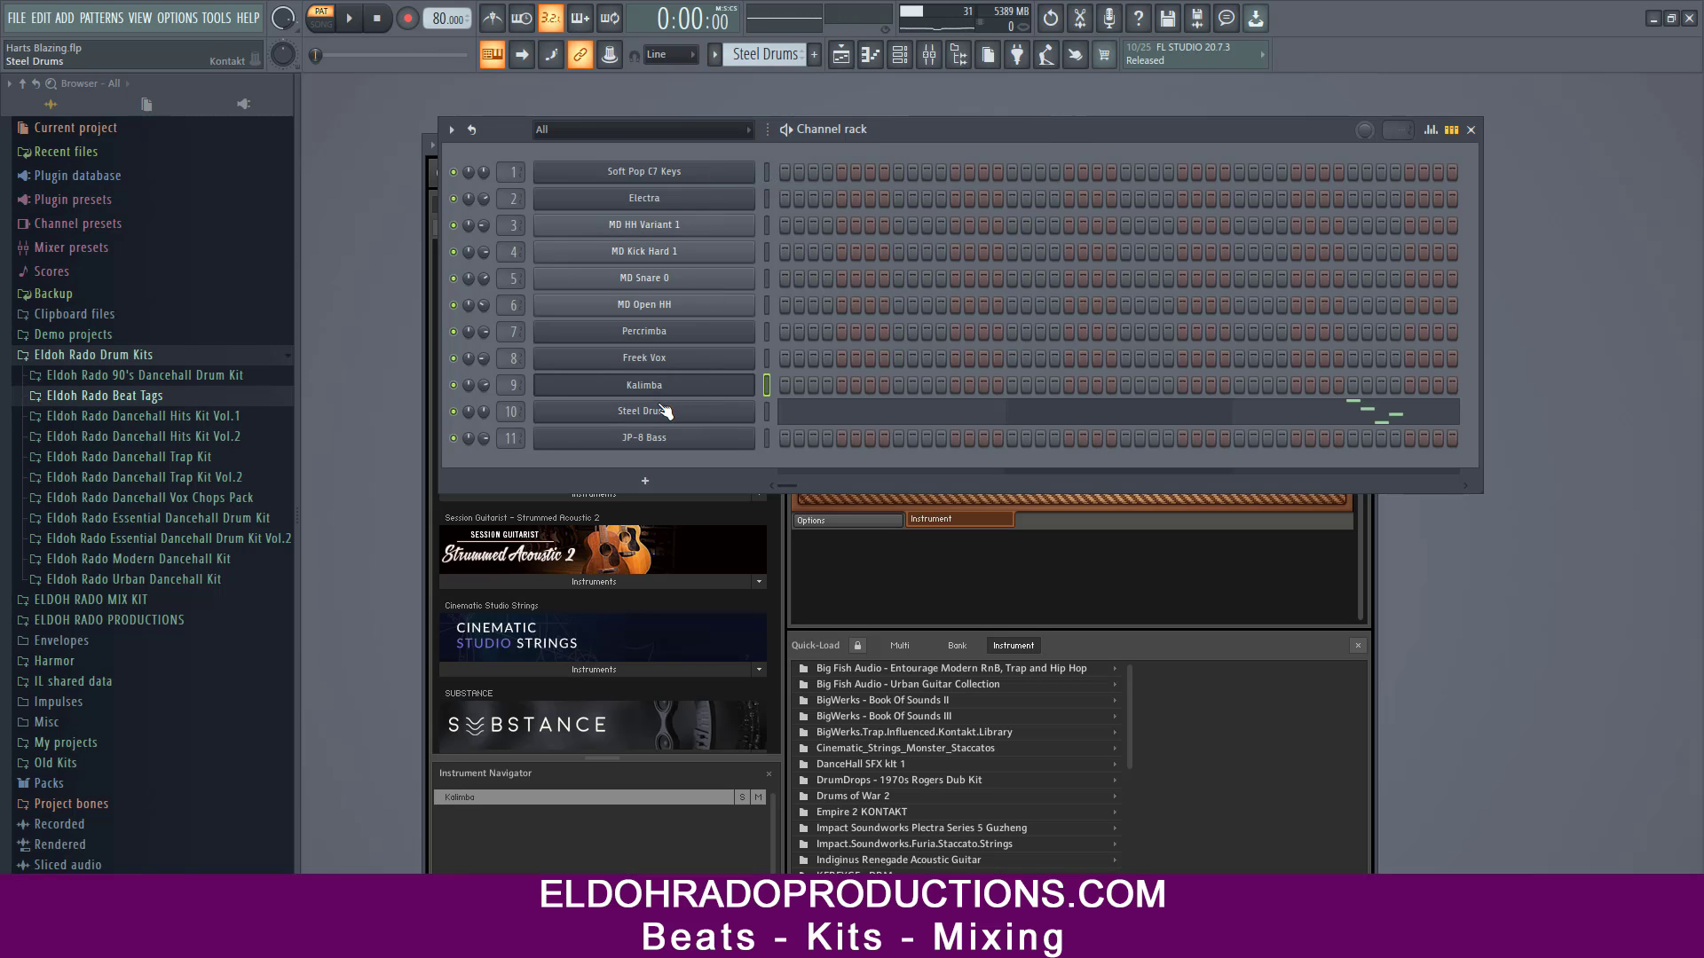
pyautogui.click(678, 419)
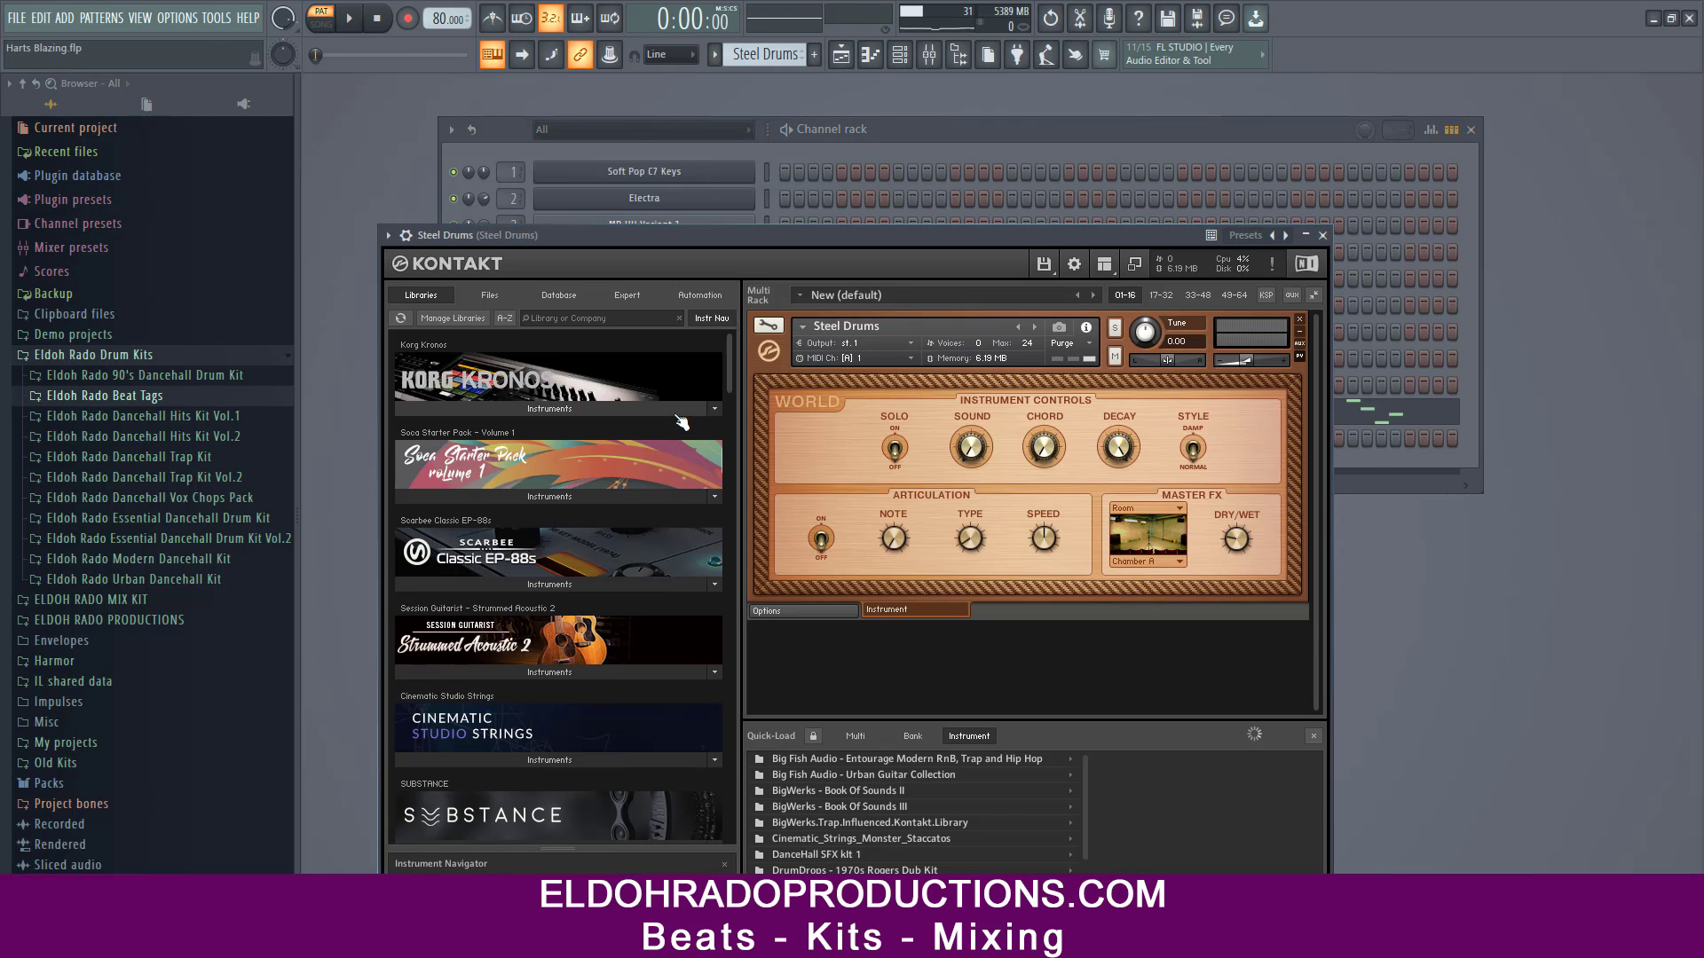
pyautogui.click(1323, 236)
# - Open the Steel Drums channel's notes in the piano roll and play the short run in bar 3
pyautogui.rightClick(754, 401)
pyautogui.click(794, 412)
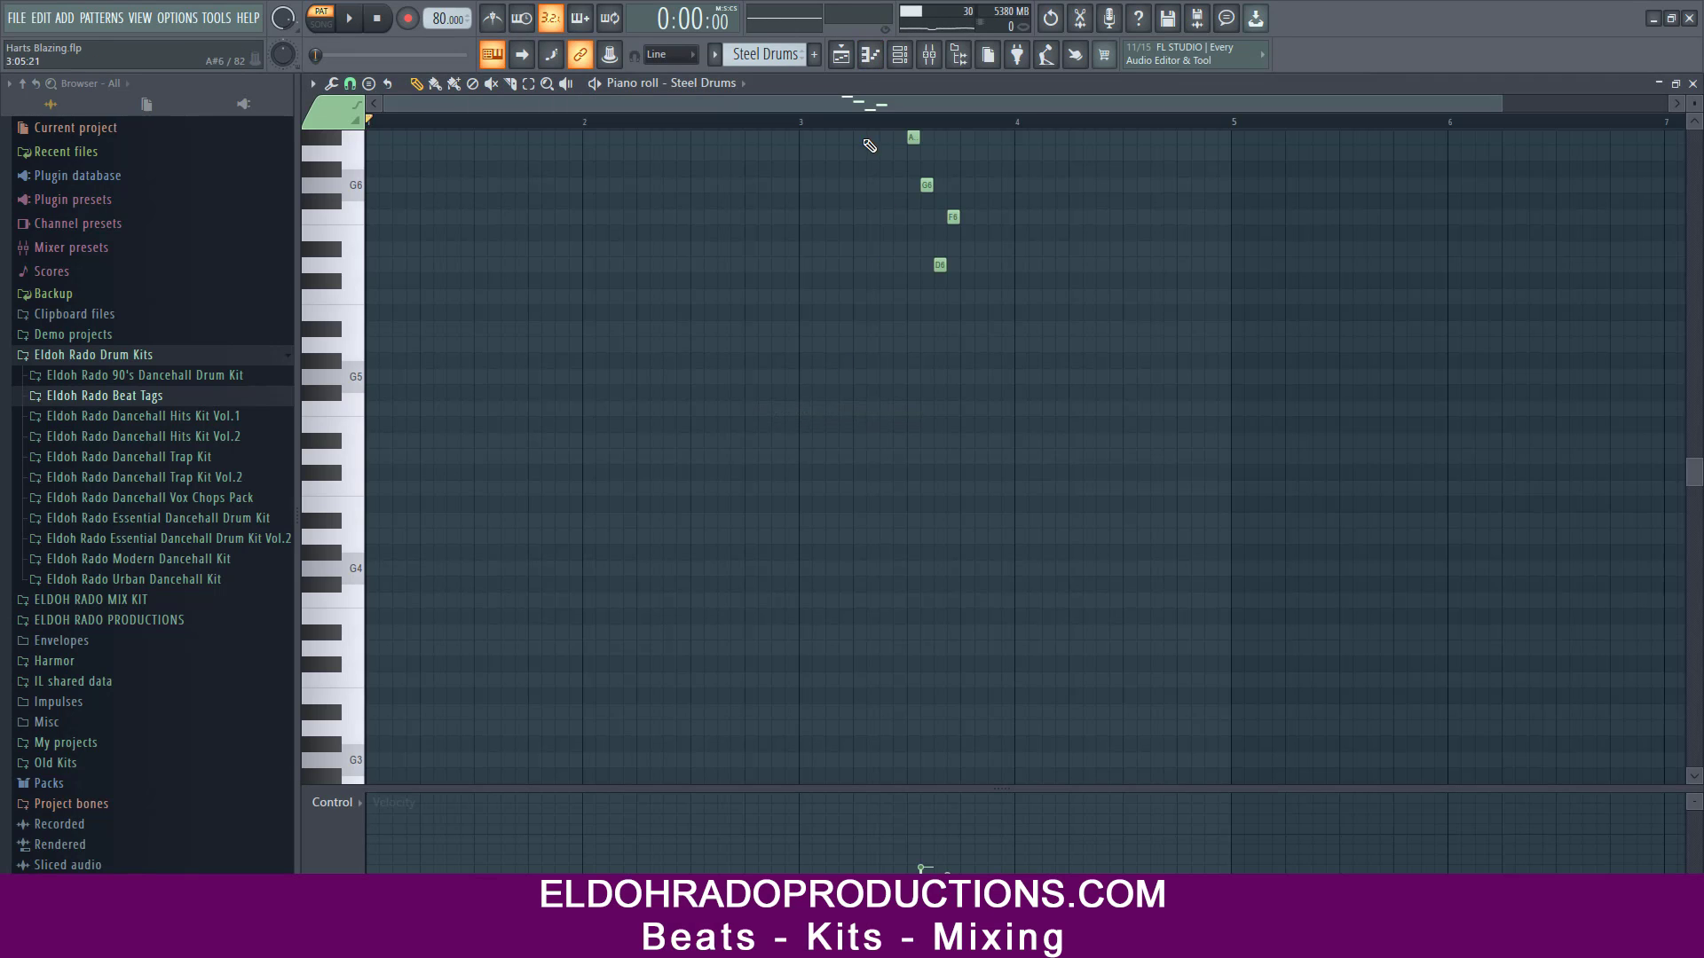
pyautogui.scroll(3, 859, 262)
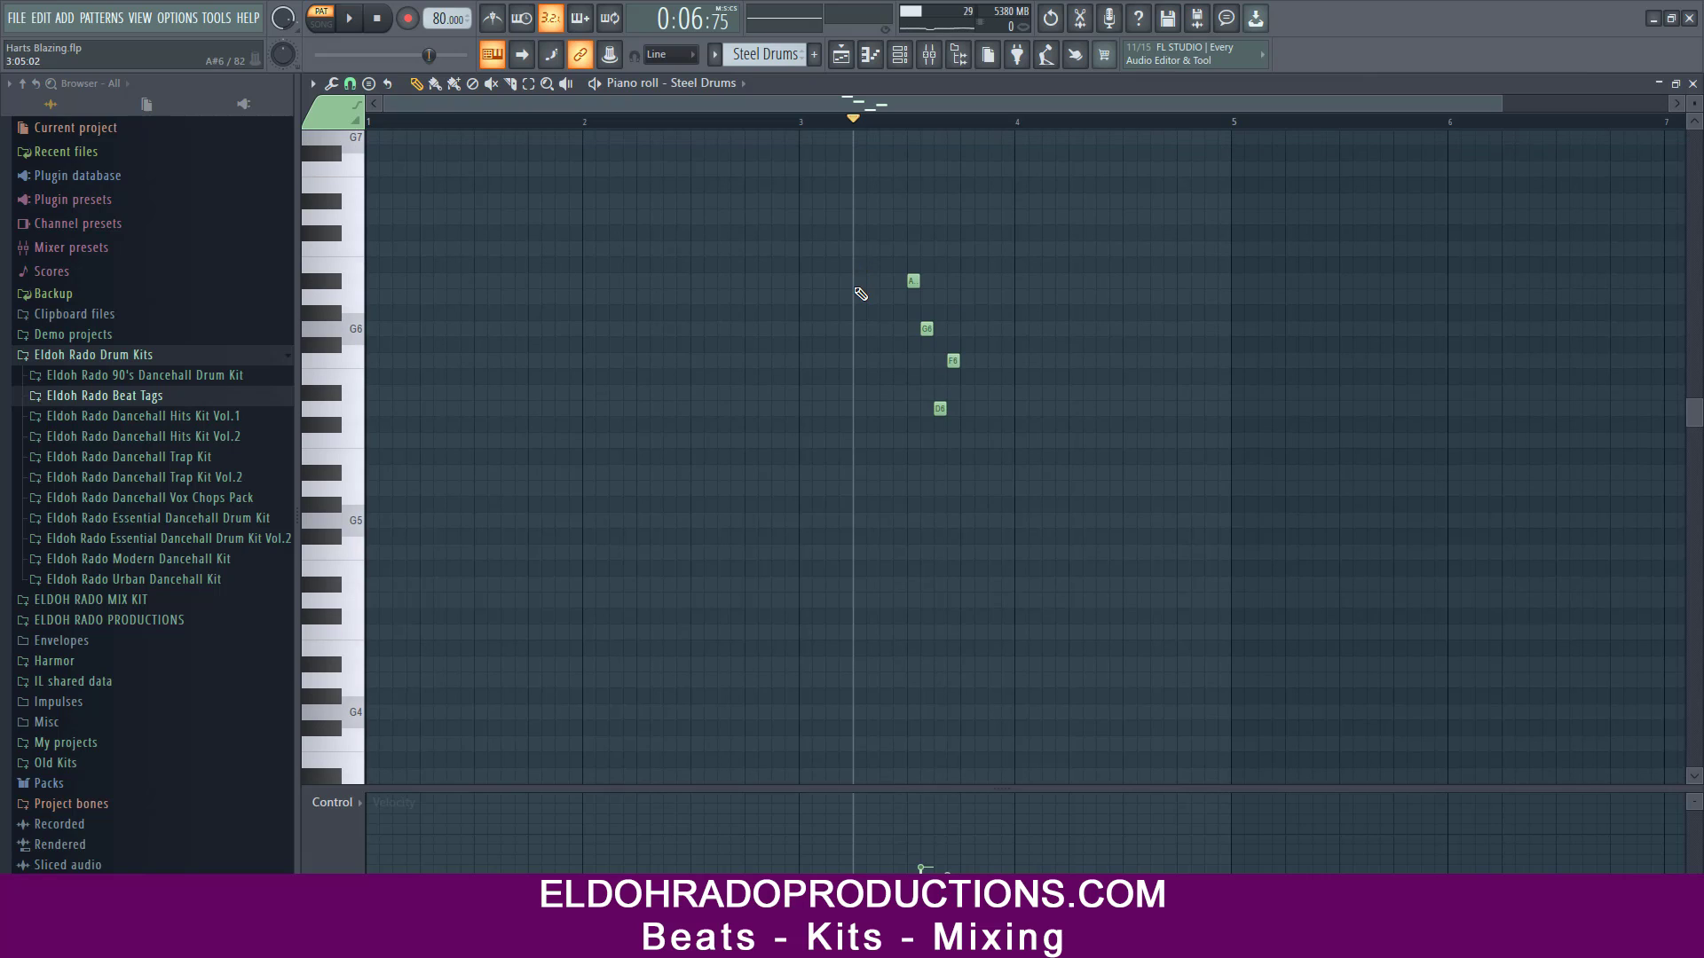
pyautogui.press('space')
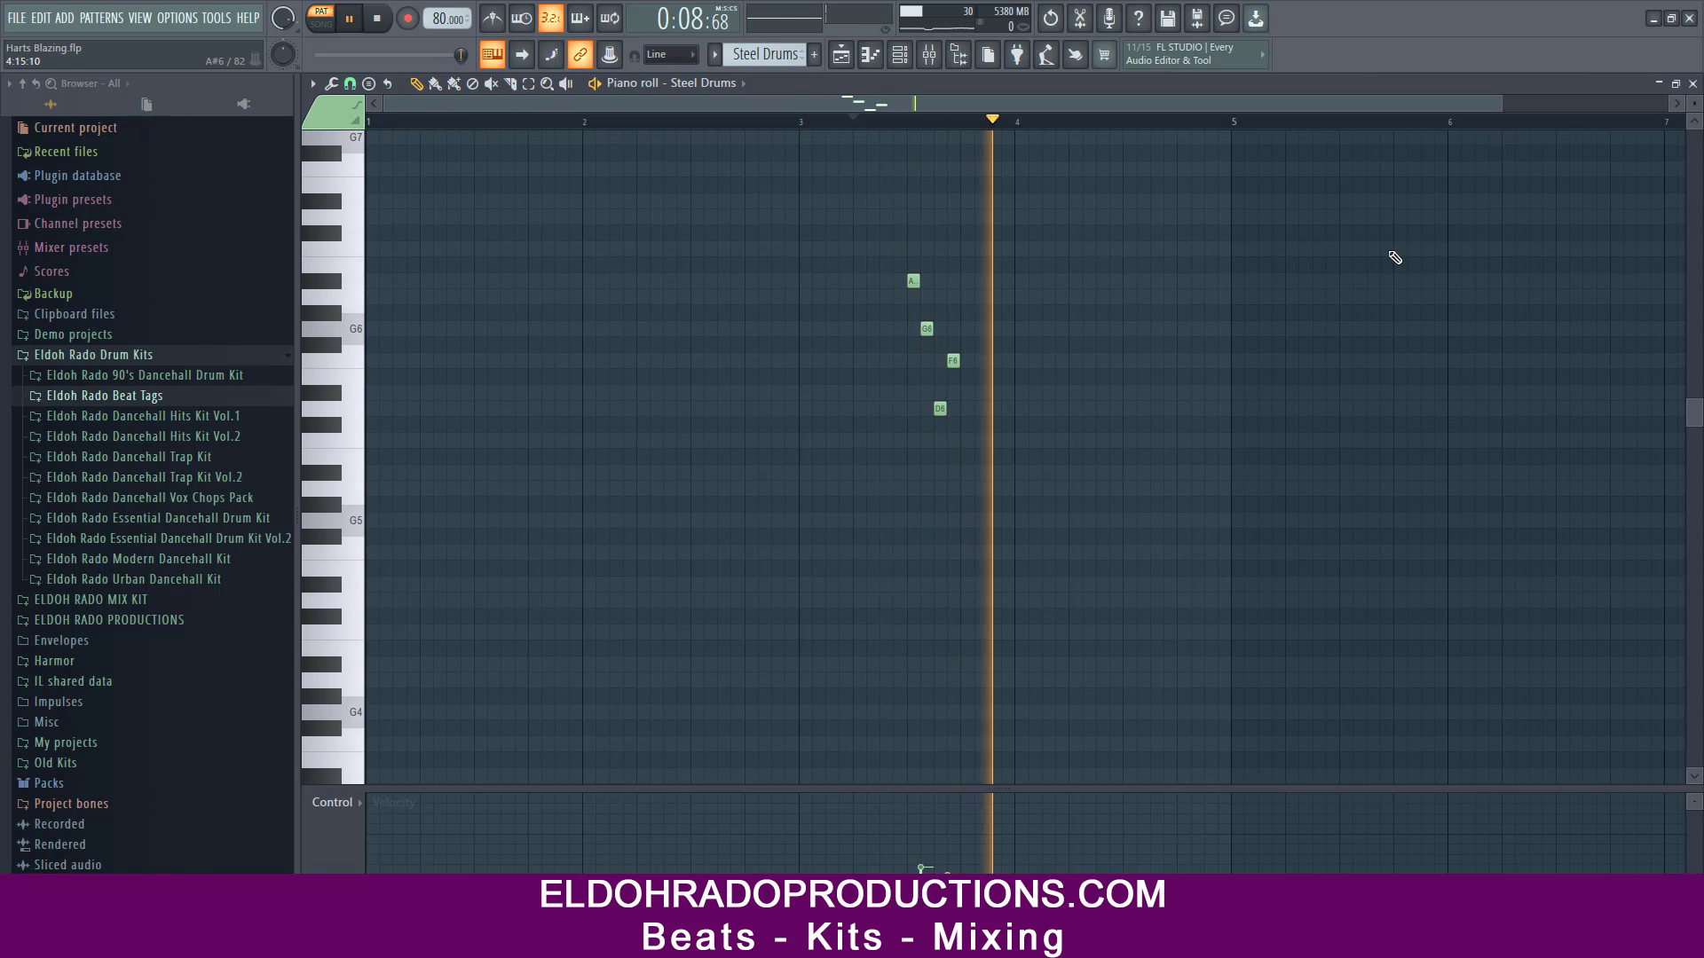
pyautogui.press('space')
# - Close the piano roll, switch to the JP-8 Bass pattern, and view and close the channel's Trilian instrument
pyautogui.click(1693, 83)
pyautogui.click(716, 56)
pyautogui.click(733, 196)
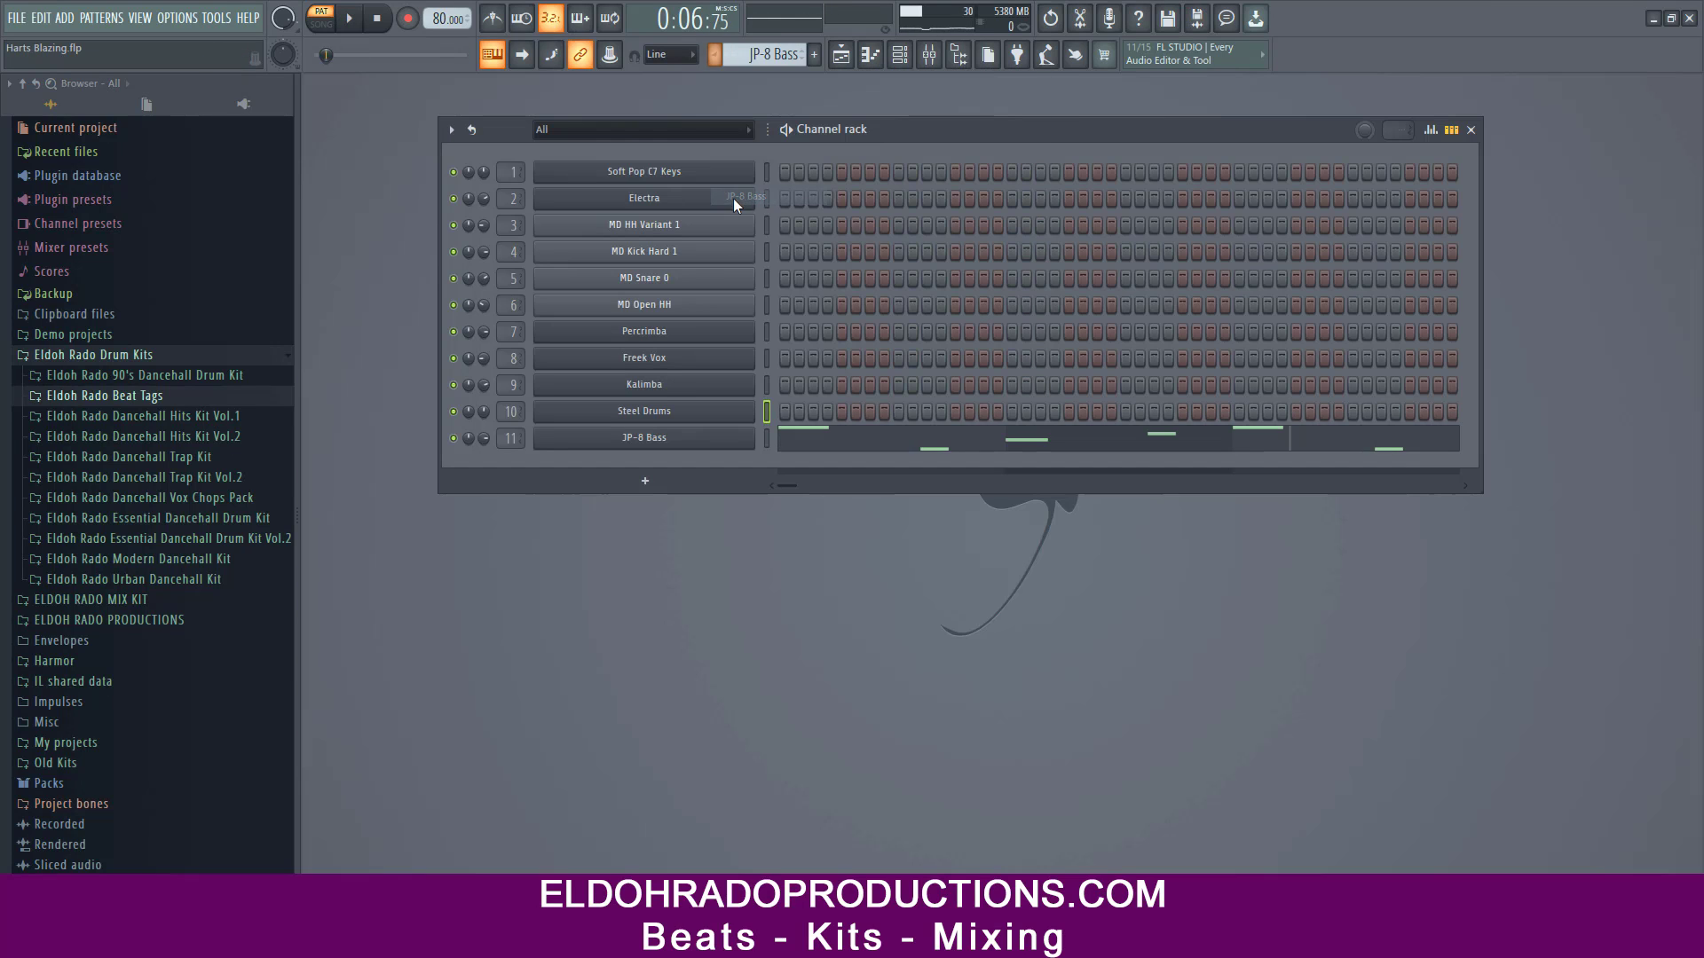
pyautogui.click(654, 440)
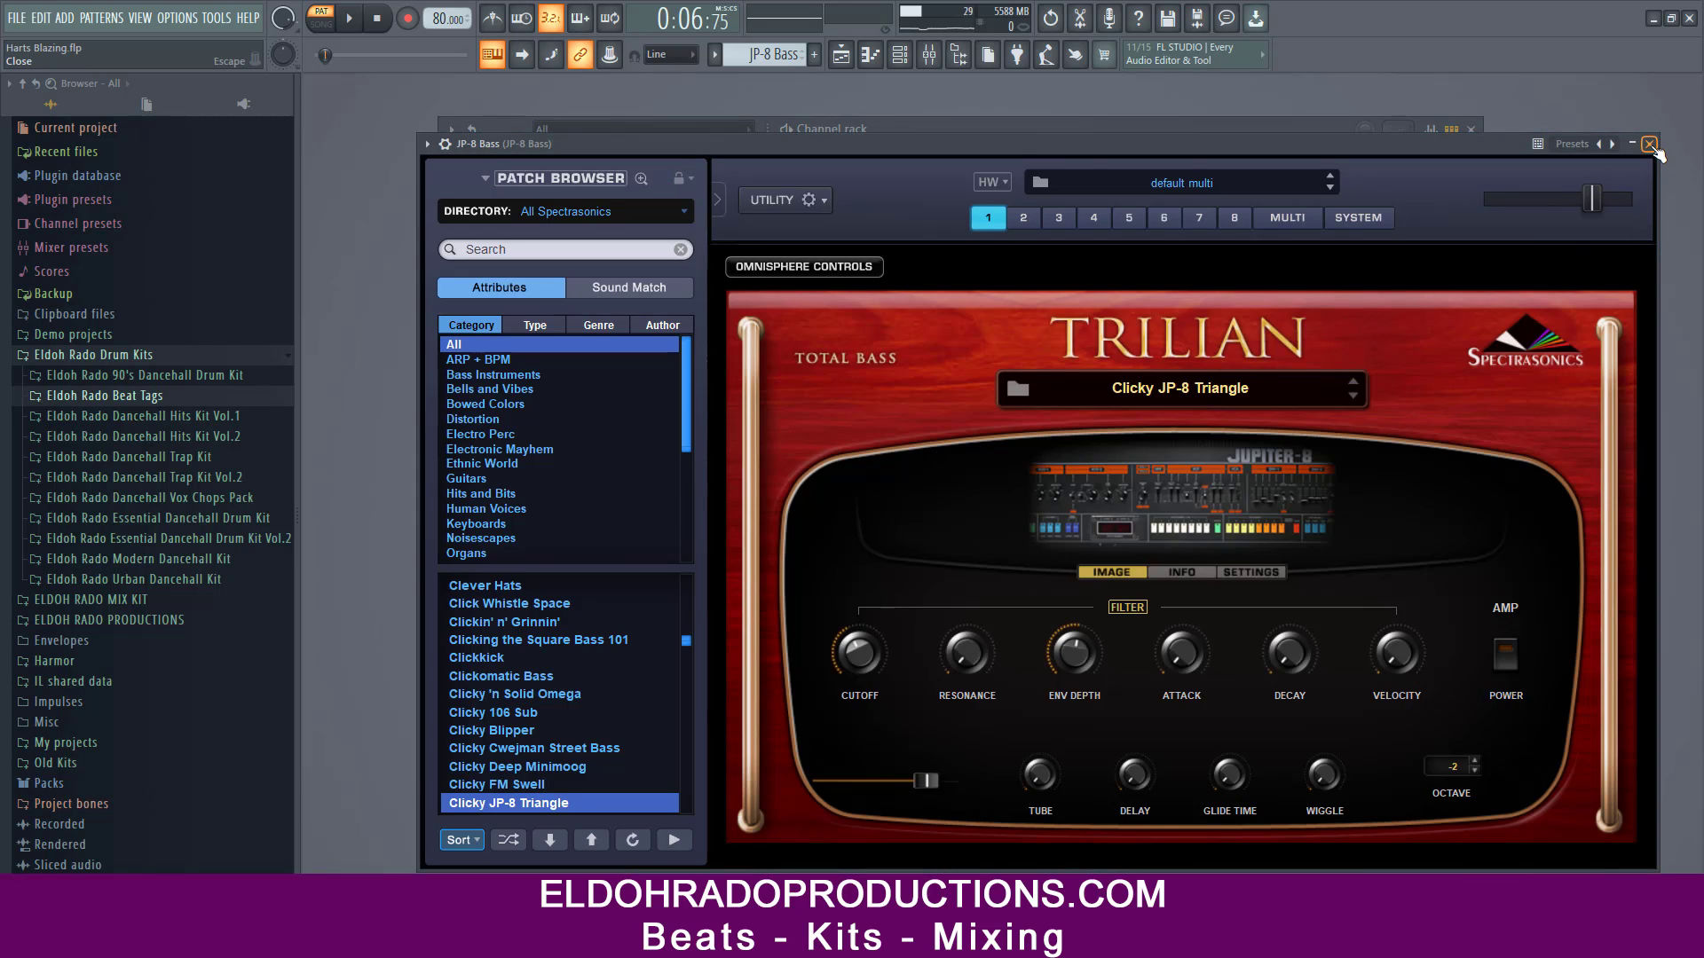
pyautogui.click(1649, 143)
# - Open the JP-8 Bass channel's notes in the piano roll and play the pattern through
pyautogui.rightClick(684, 439)
pyautogui.click(770, 438)
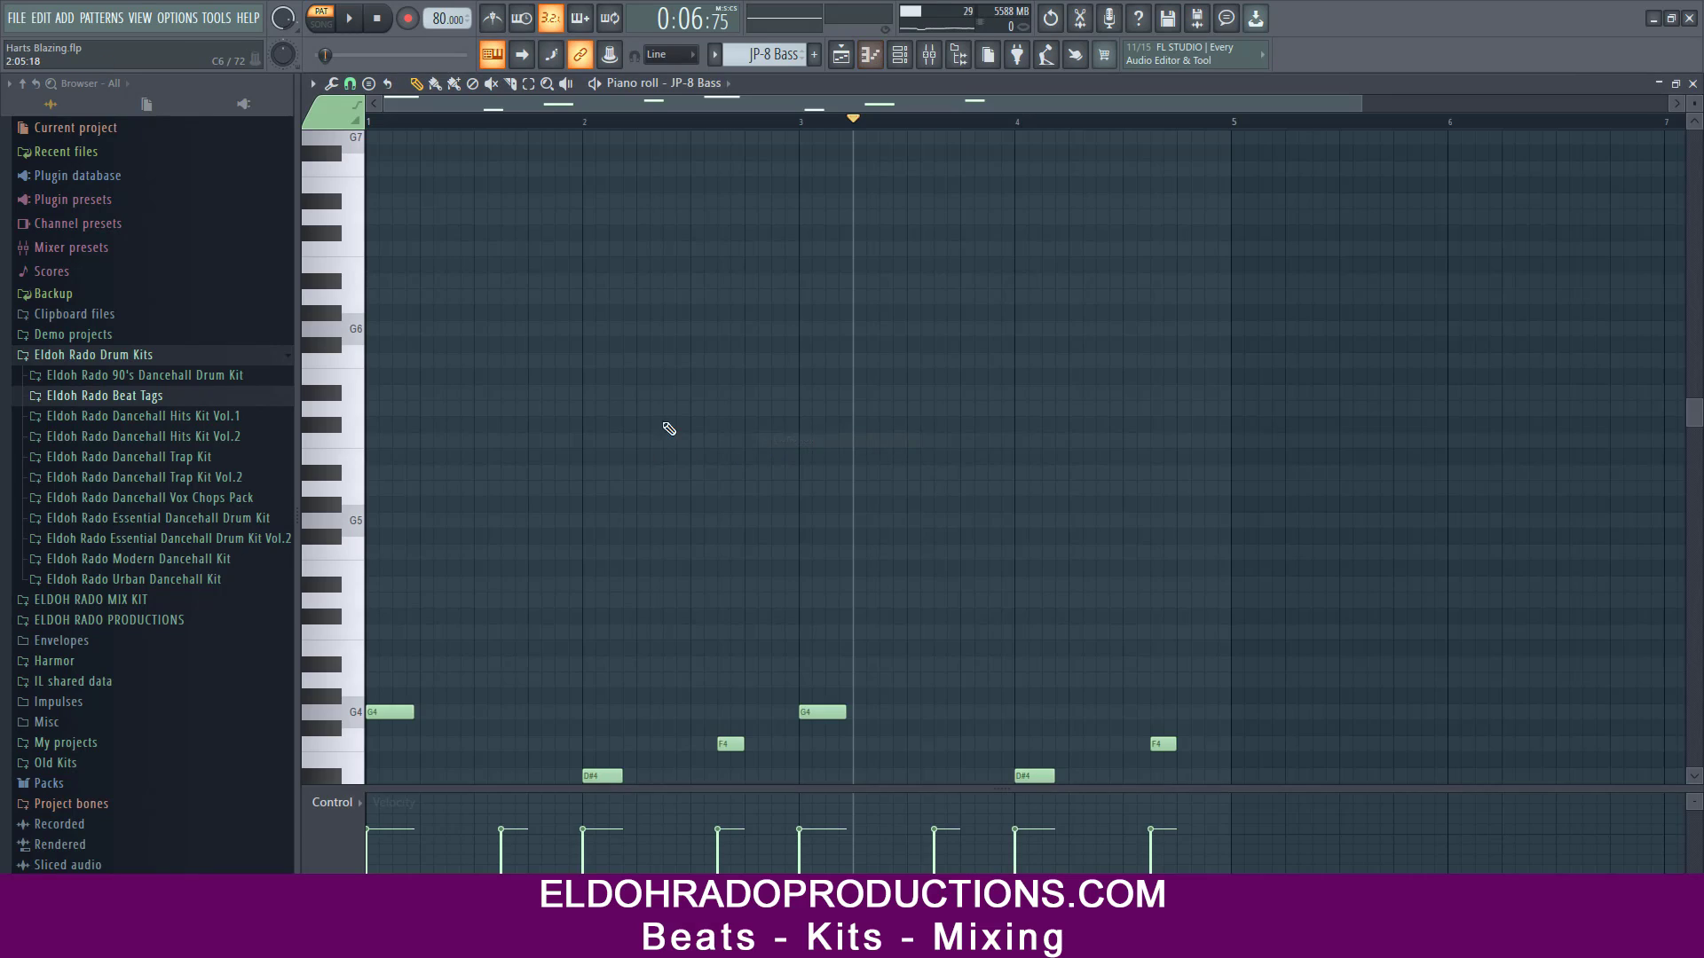
pyautogui.scroll(-5, 689, 396)
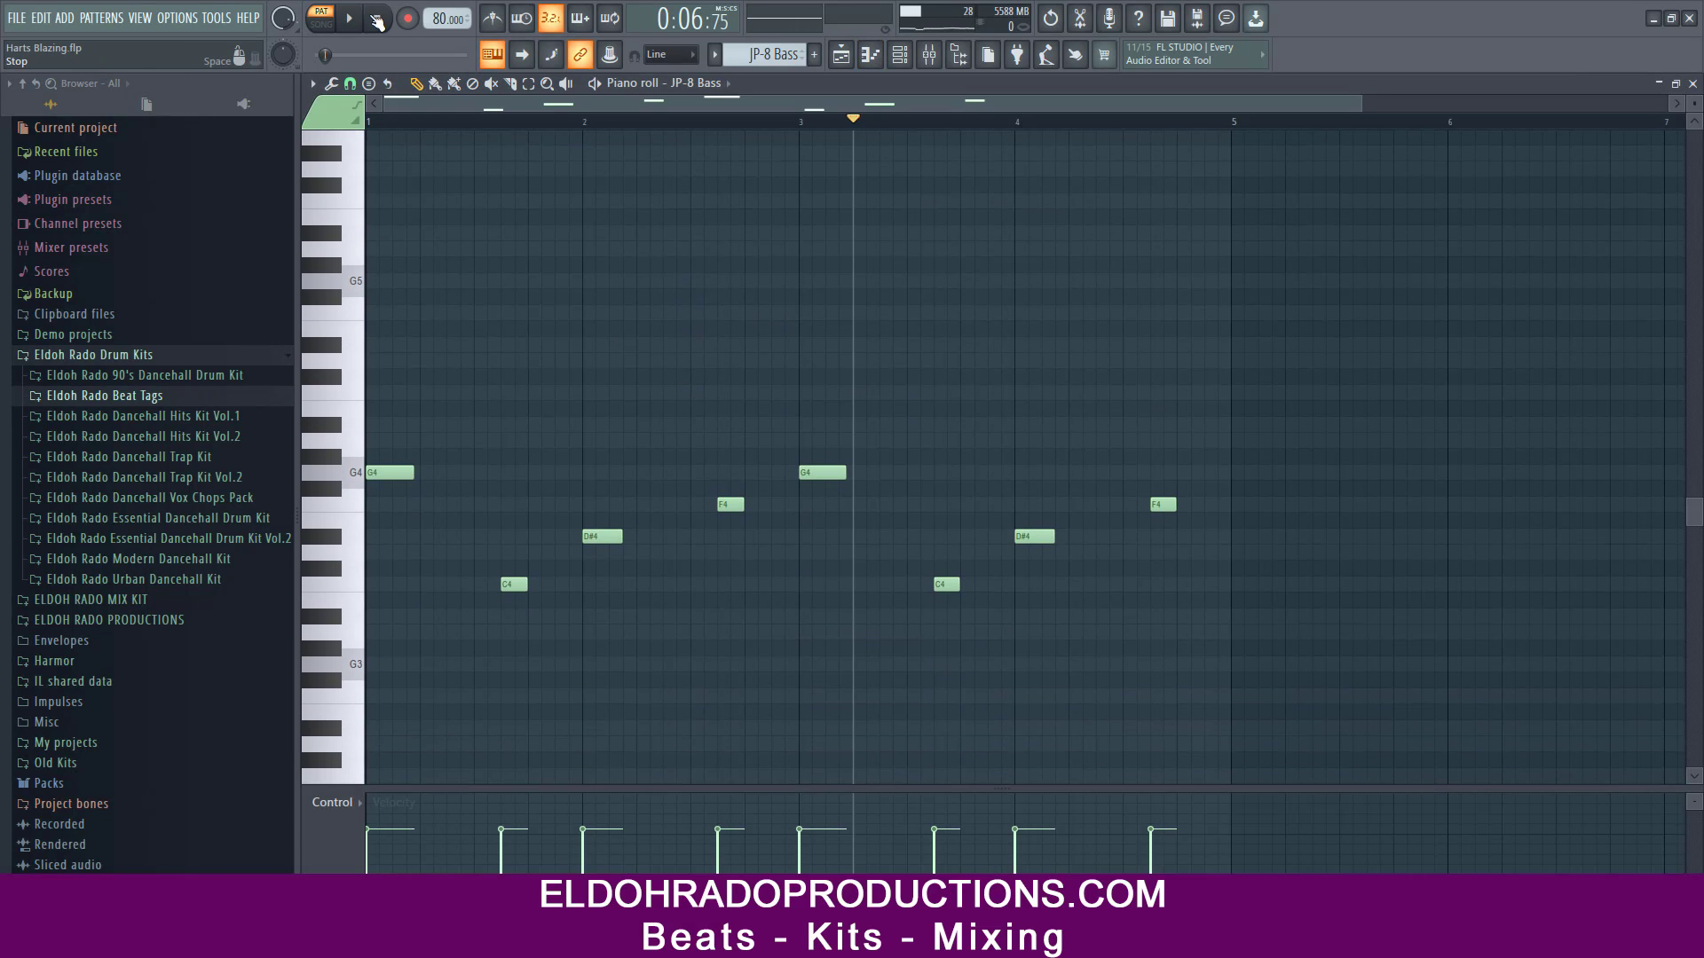
pyautogui.press('space')
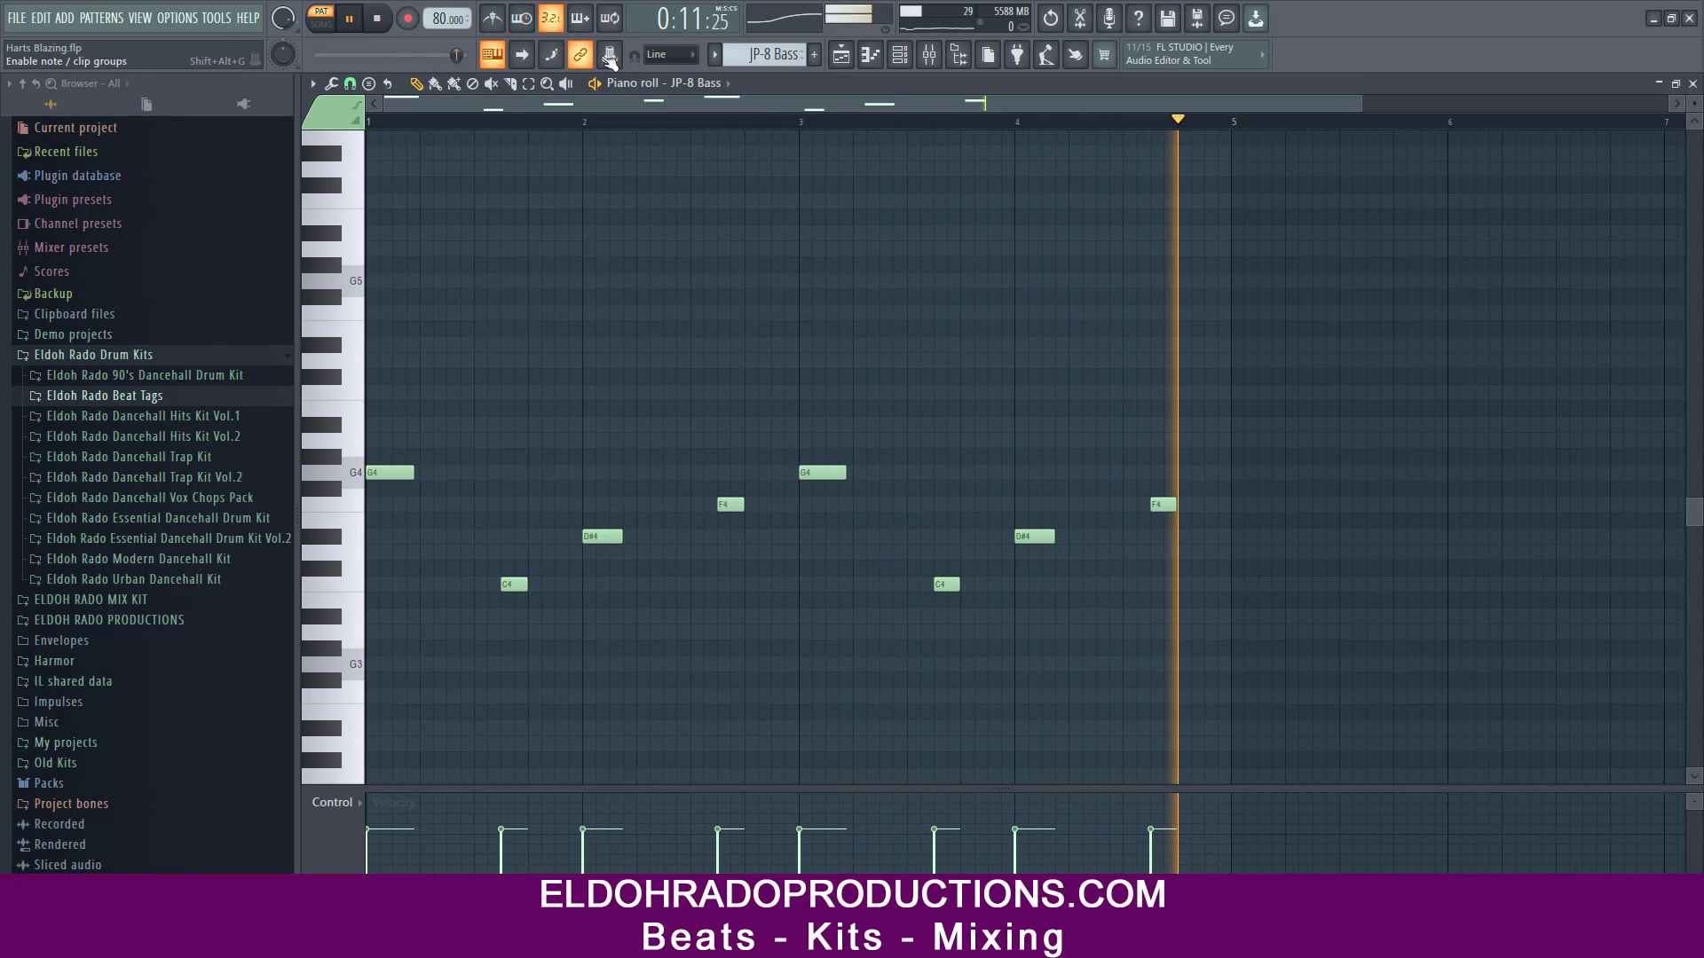
pyautogui.click(376, 17)
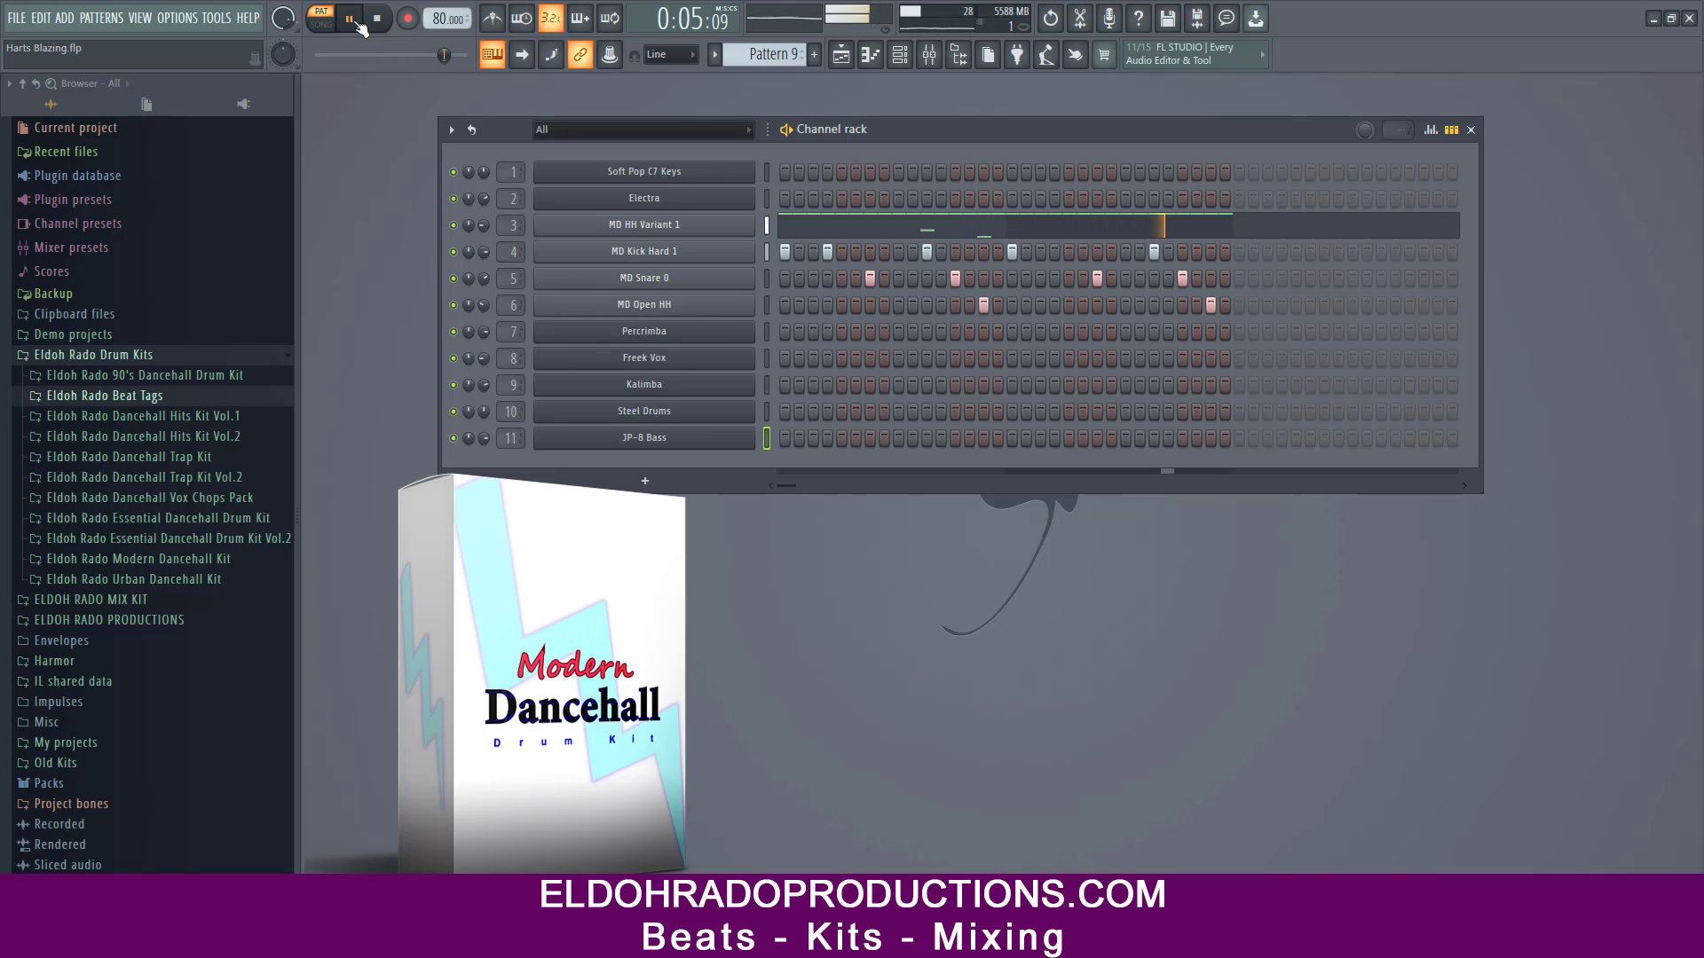
# - Switch playback to song mode, play the arrangement from the intro into the chorus at bar 25, and stop it
pyautogui.click(322, 24)
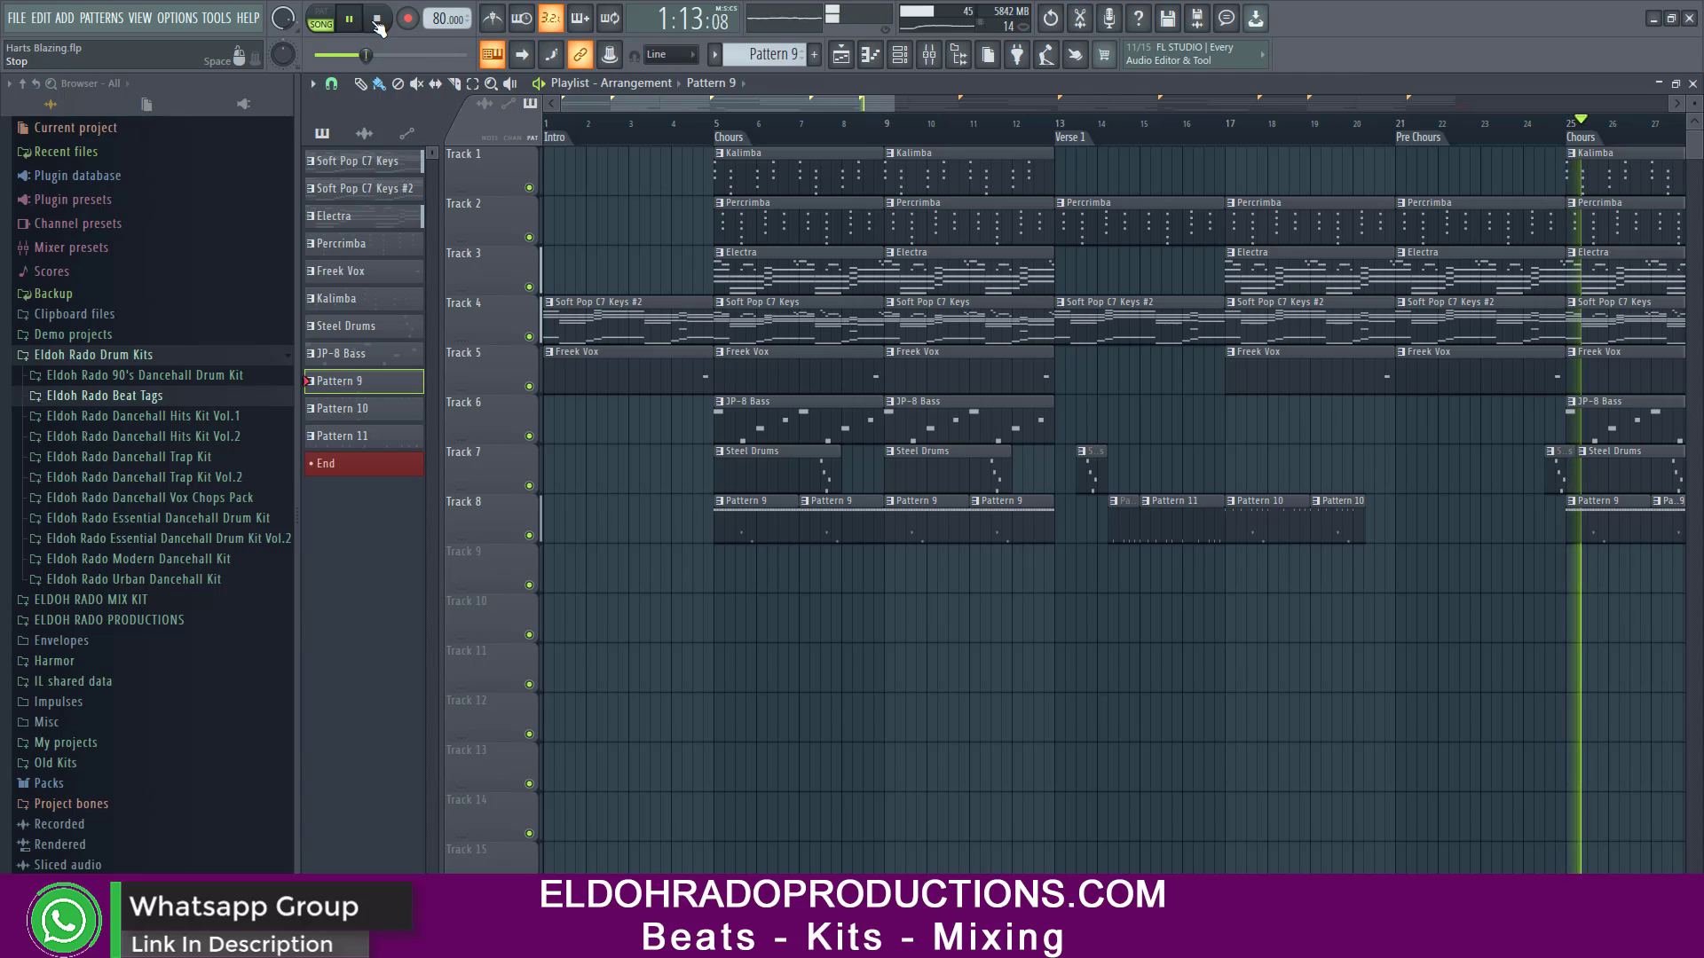
pyautogui.click(377, 19)
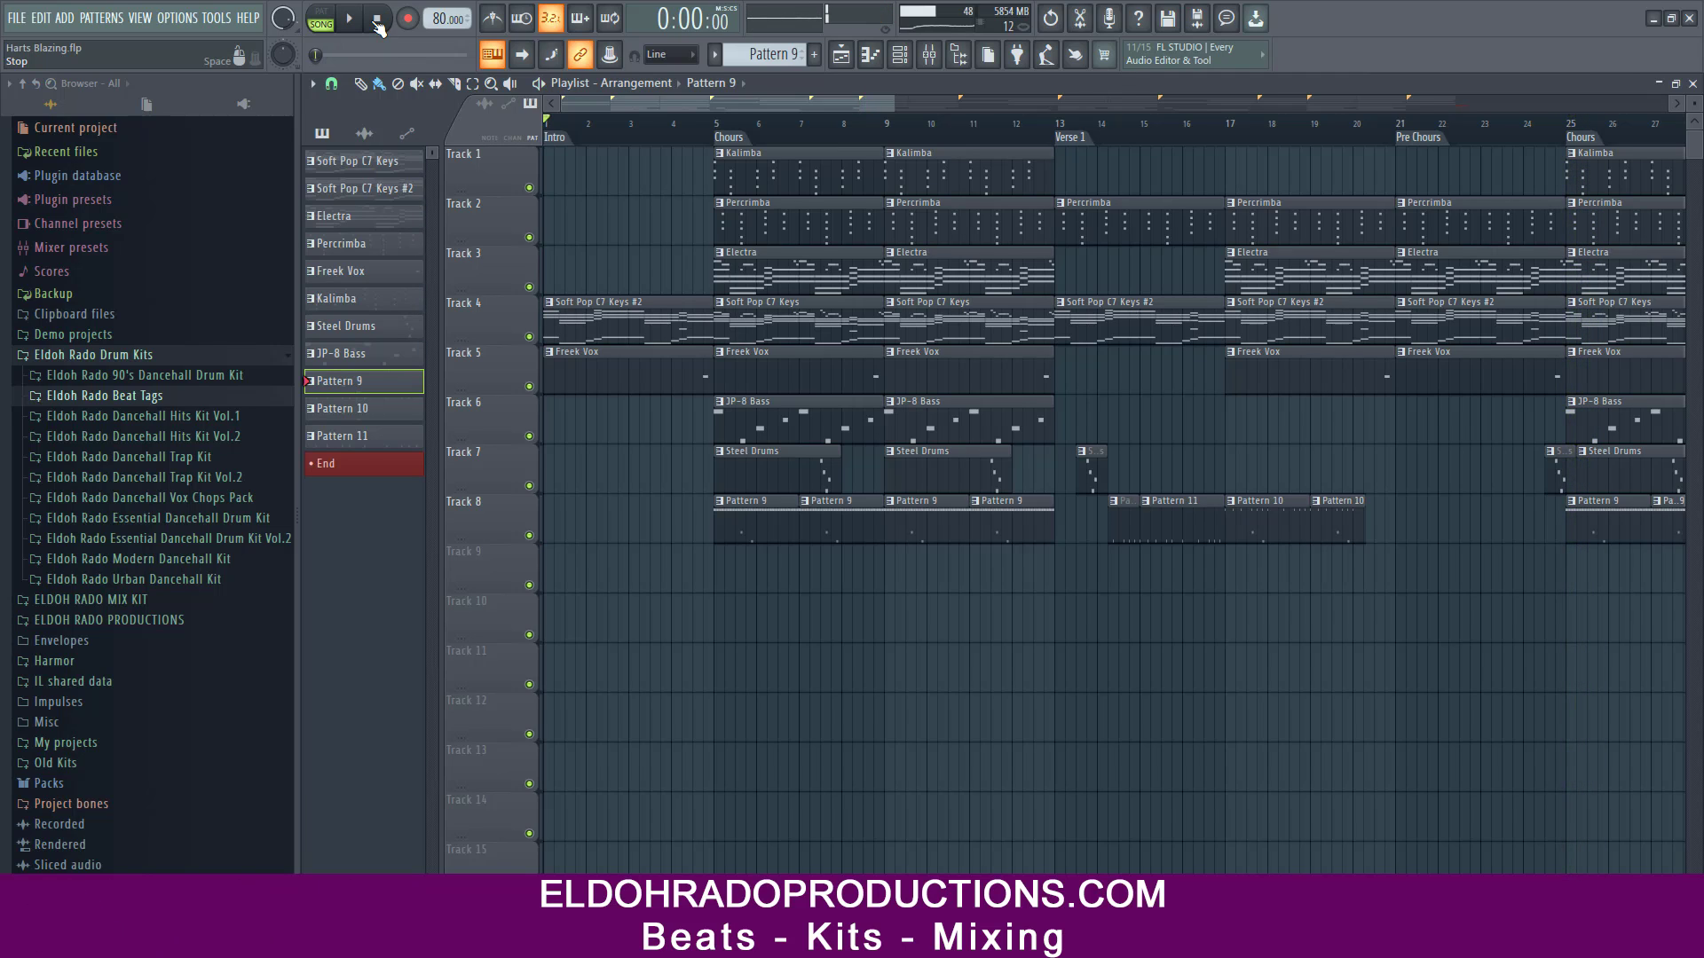